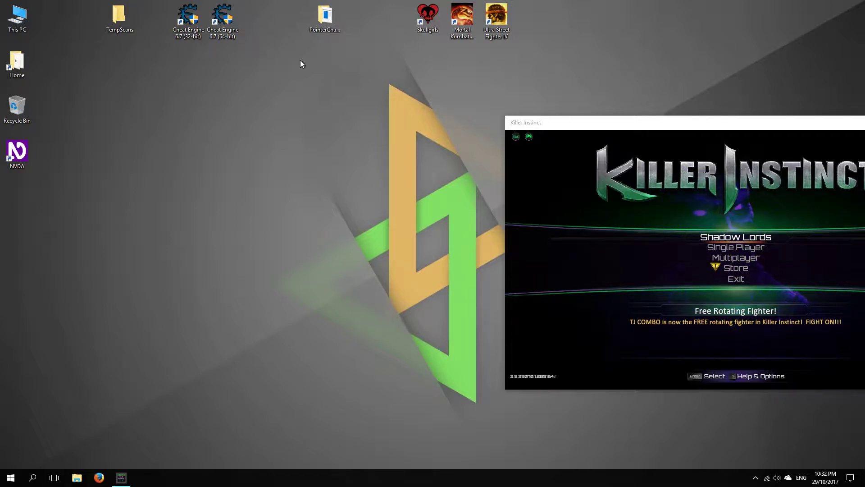
# Launch the 64-bit version of Cheat Engine 6.7 and exit the NVDA screen reader
pyautogui.doubleClick(224, 23)
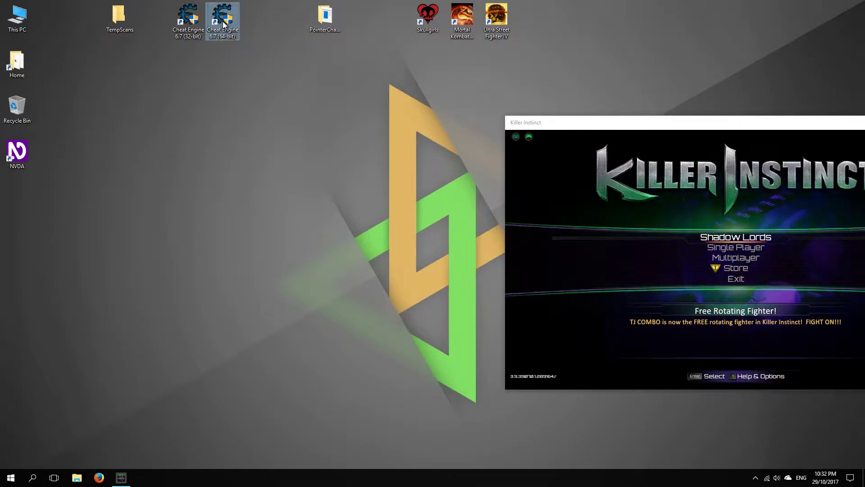
pyautogui.click(400, 301)
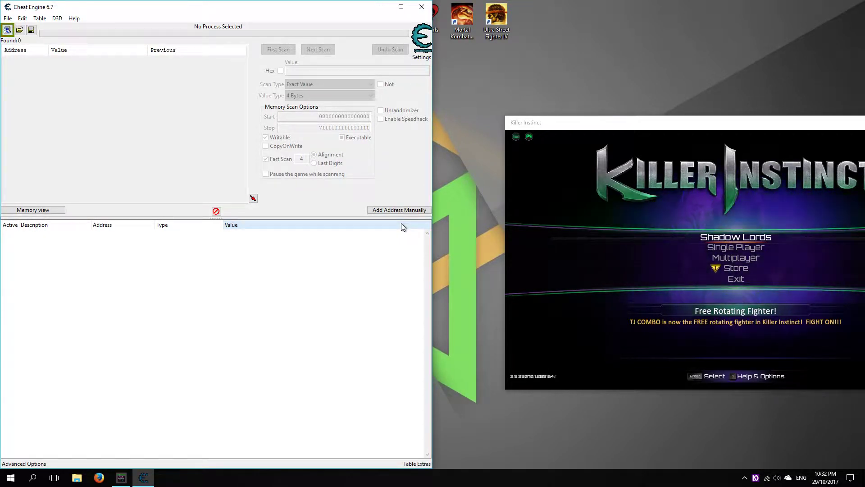
pyautogui.rightClick(433, 245)
pyautogui.click(462, 340)
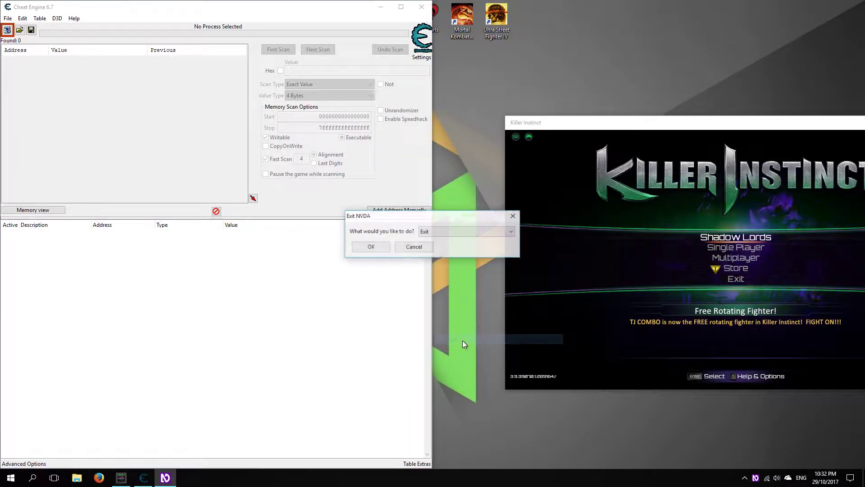
pyautogui.click(376, 251)
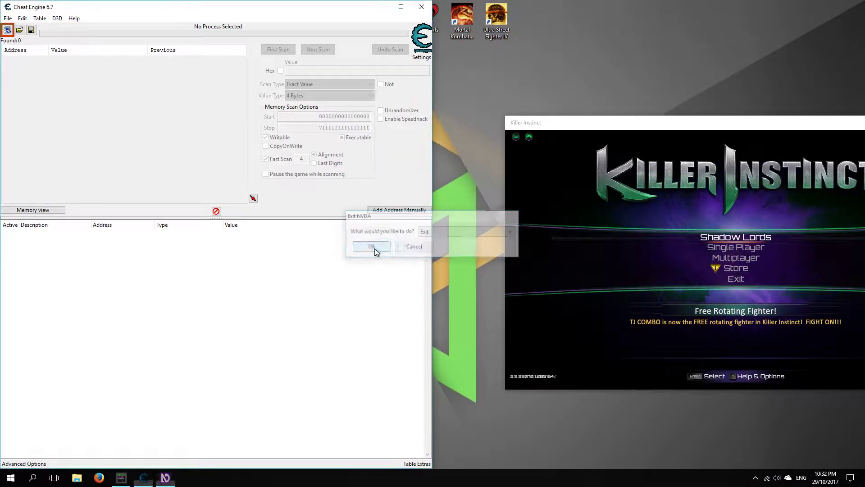
# Compare the Killer Instinct application entry with the KillerInstinct_UWPx64_r.exe process entry in the process list
pyautogui.click(8, 31)
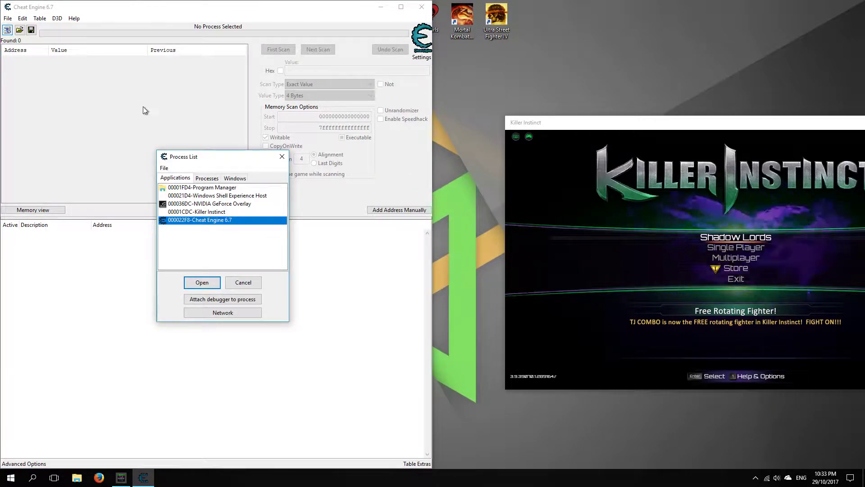
pyautogui.click(217, 211)
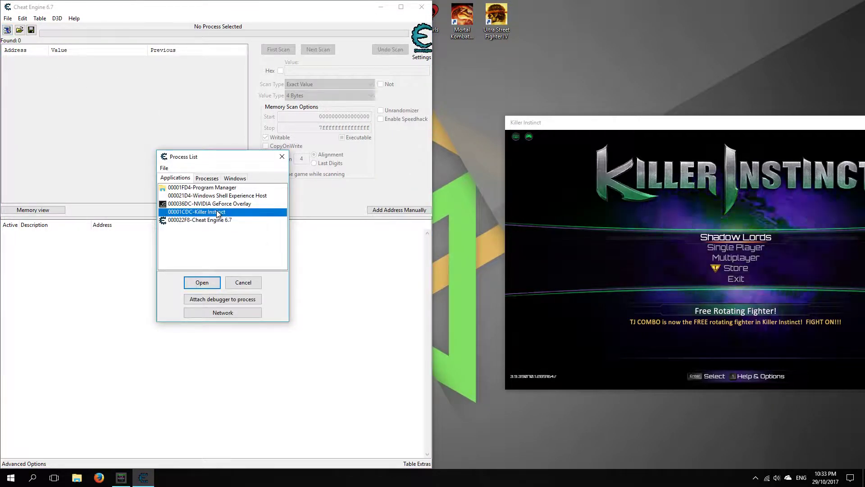
pyautogui.click(205, 178)
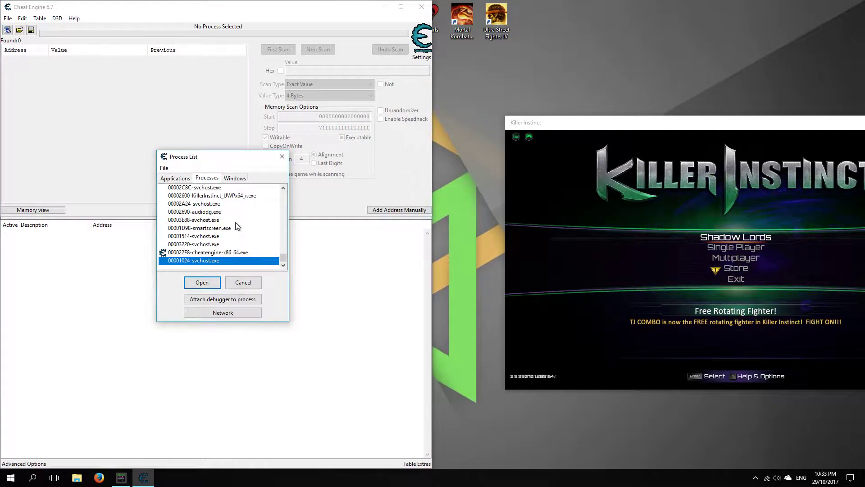
pyautogui.click(174, 179)
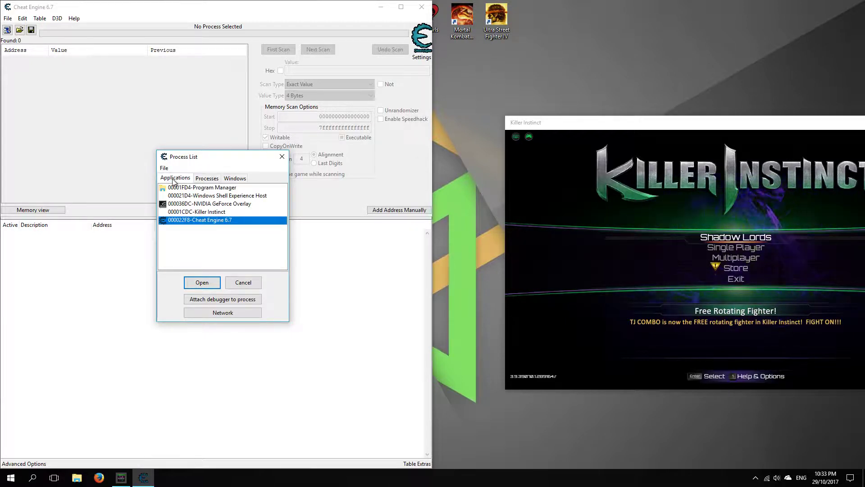
pyautogui.click(198, 212)
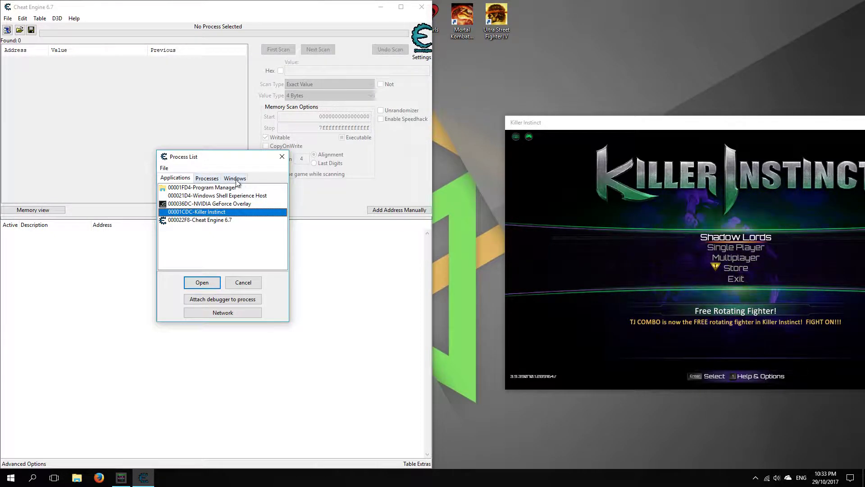
pyautogui.click(207, 179)
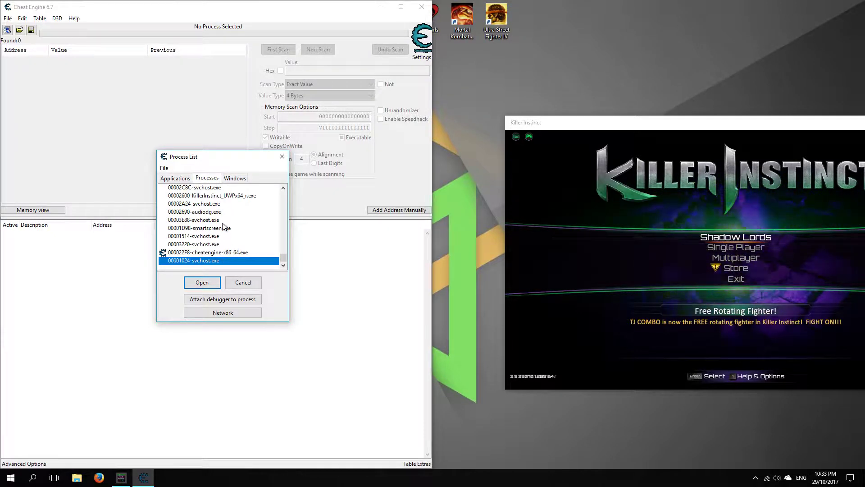
pyautogui.click(205, 196)
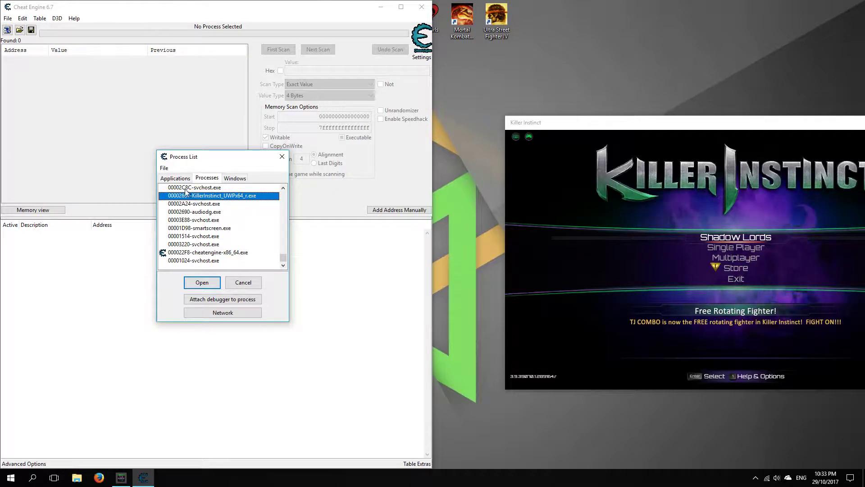
pyautogui.click(176, 178)
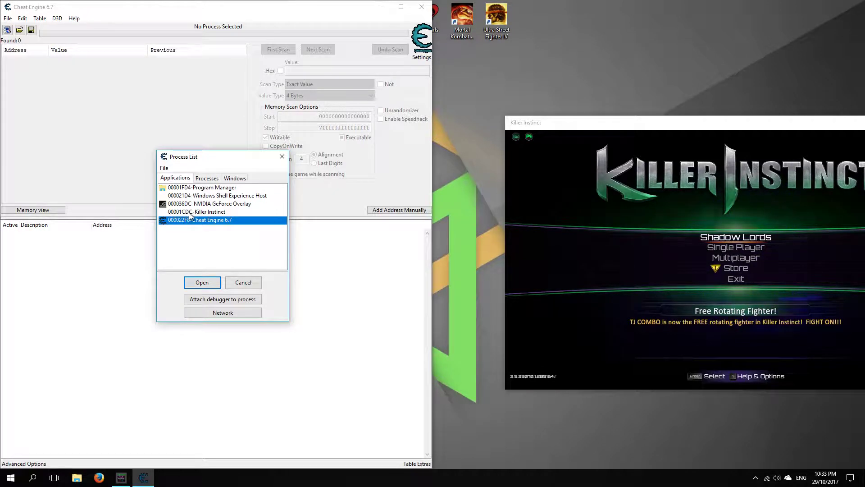
pyautogui.click(208, 179)
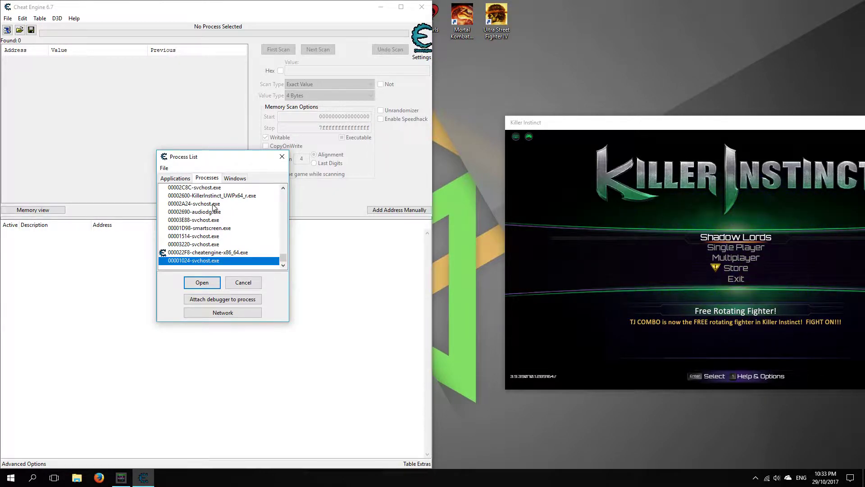
pyautogui.click(212, 196)
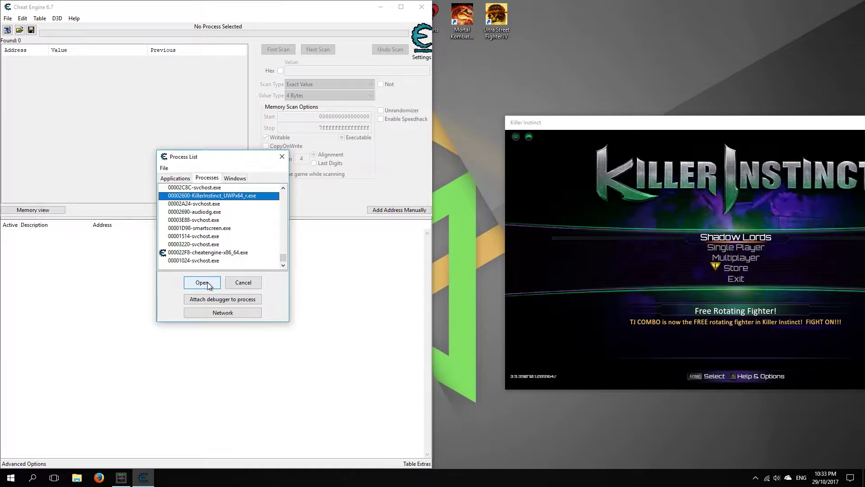
# Open the Killer Instinct application entry, rather than the game's process entry, as the target process
pyautogui.click(175, 178)
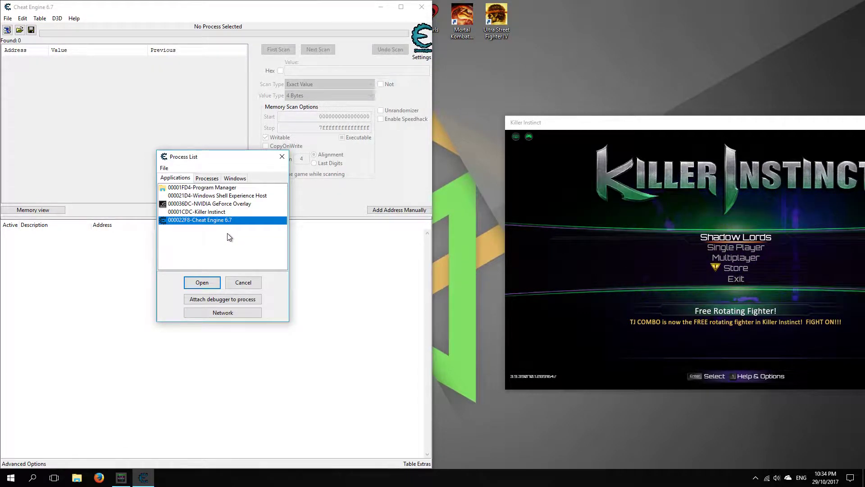
pyautogui.click(217, 211)
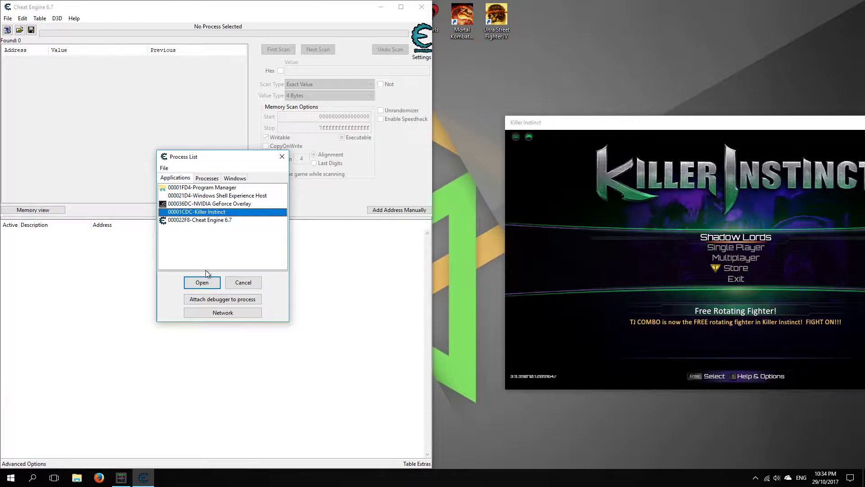
pyautogui.click(208, 283)
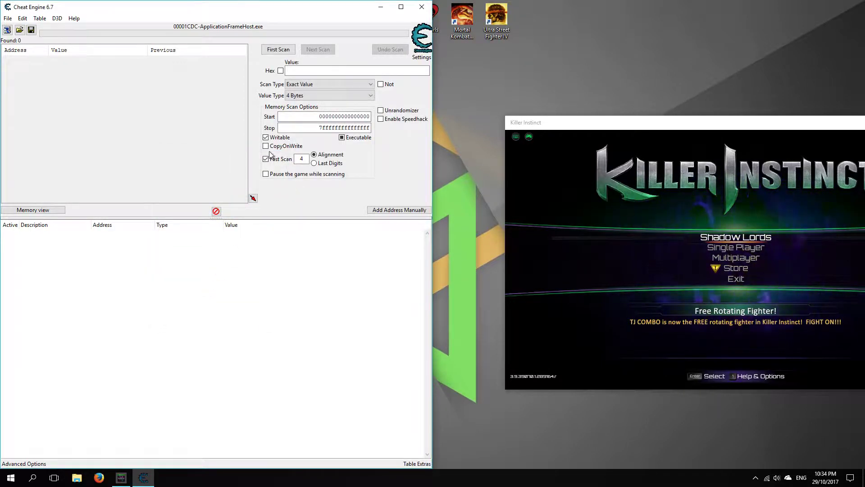
# Set the value type to String and enter 'Free Rotating Fighter!' as the search text
pyautogui.click(308, 87)
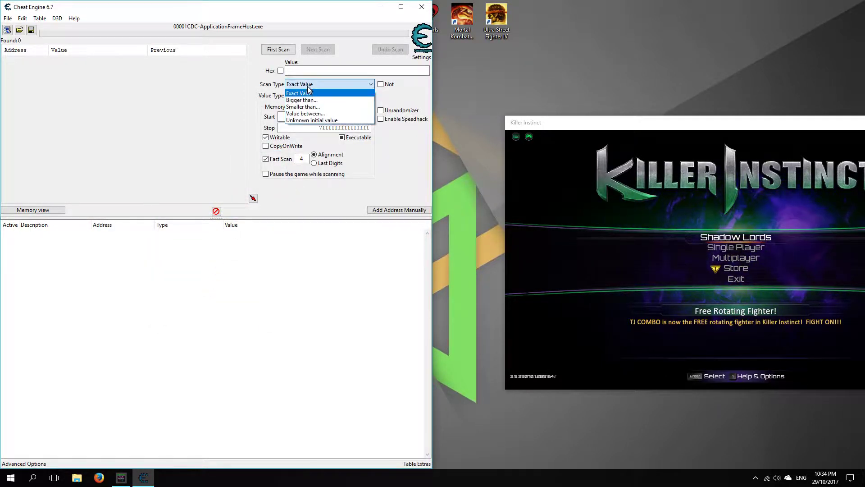
pyautogui.click(310, 89)
pyautogui.click(313, 98)
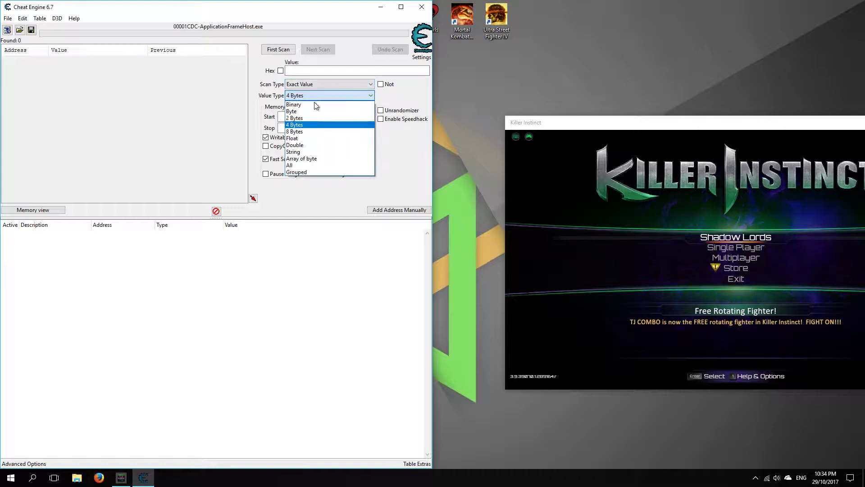
pyautogui.click(314, 152)
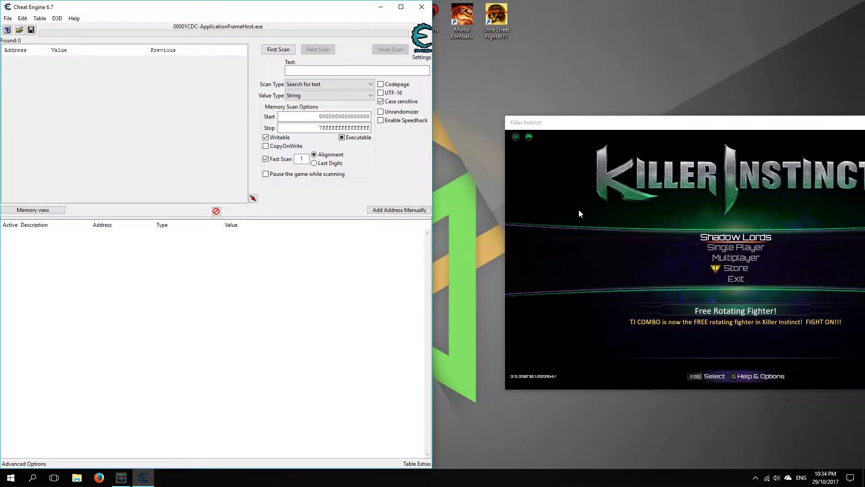
pyautogui.click(320, 71)
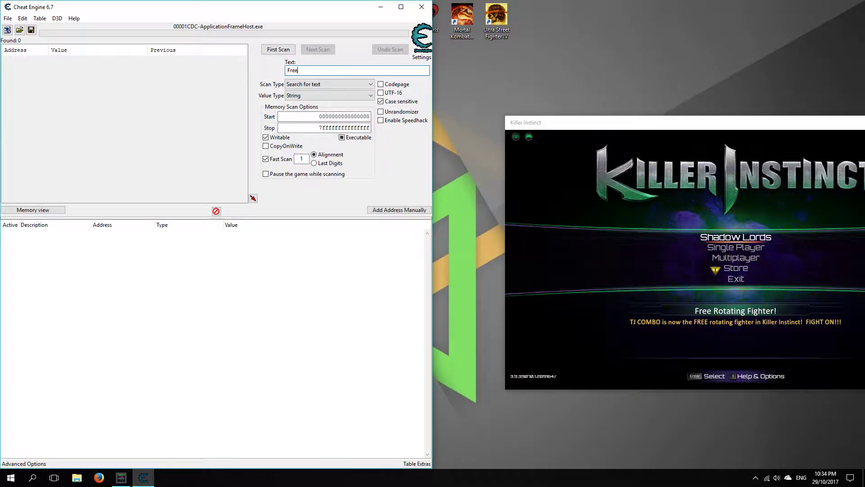
pyautogui.write('Free Rotati')
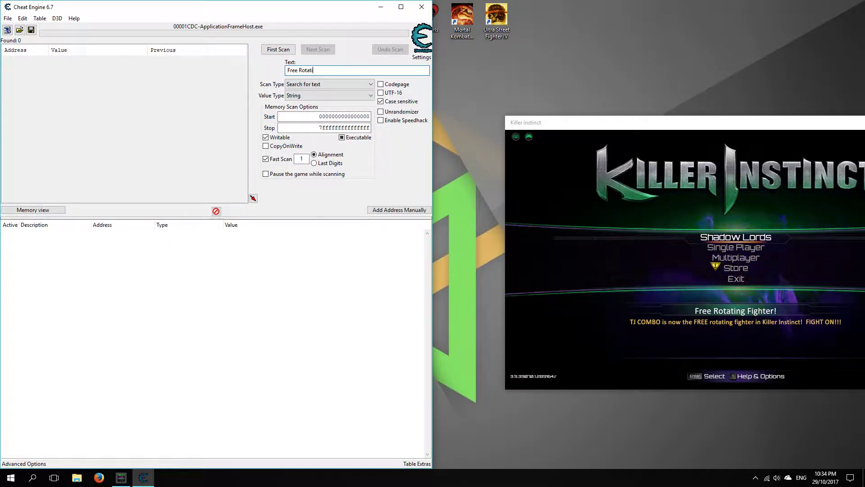
pyautogui.write('ng Fighter!')
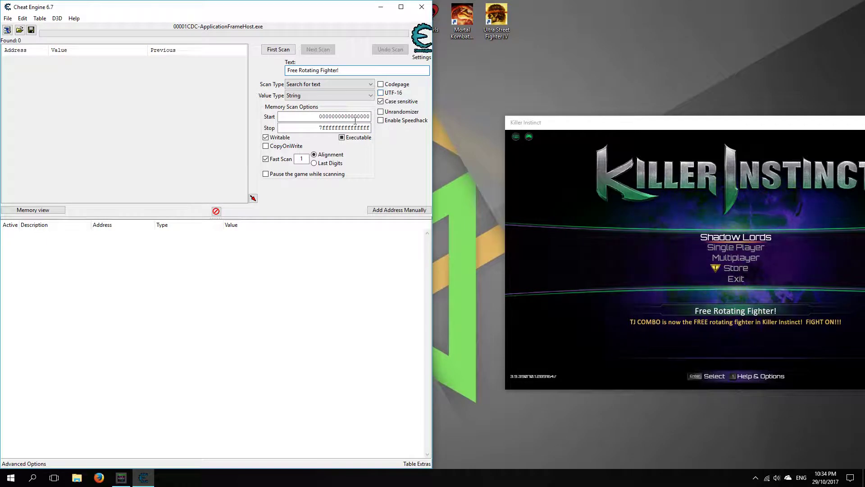
# Set the Writable and CopyOnWrite memory options to their neutral filled state and run the first scan
pyautogui.click(266, 137)
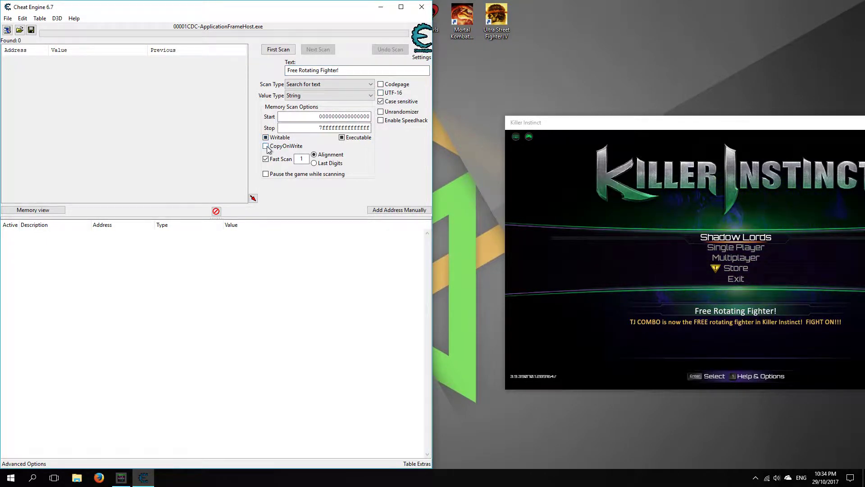
pyautogui.doubleClick(266, 146)
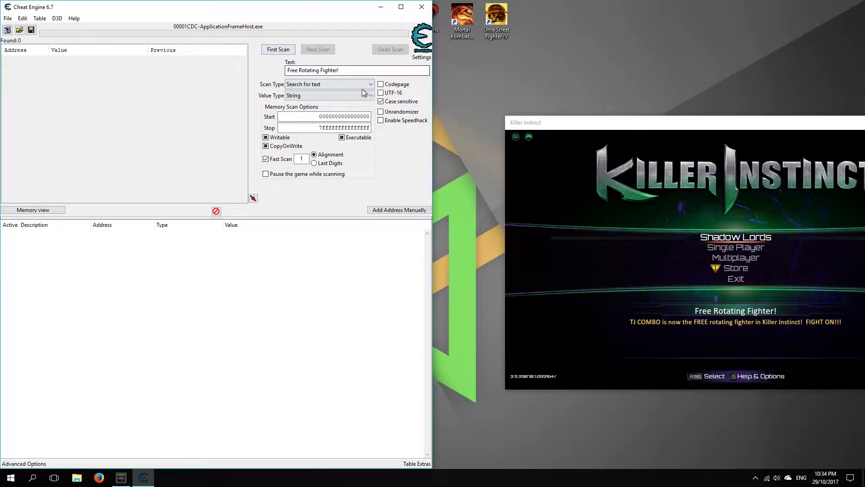
pyautogui.click(284, 49)
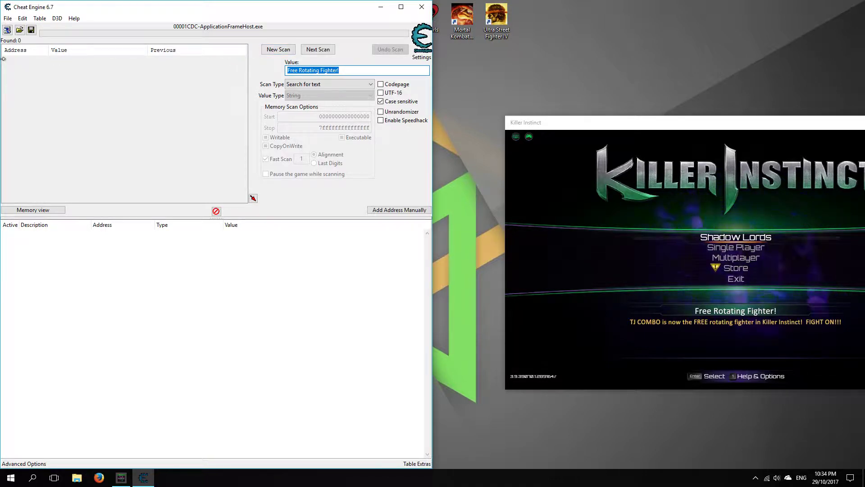
# Switch the target process to KillerInstinct_UWPx64_r.exe and run a new first scan for 'Free Rotating Fighter!'
pyautogui.click(8, 30)
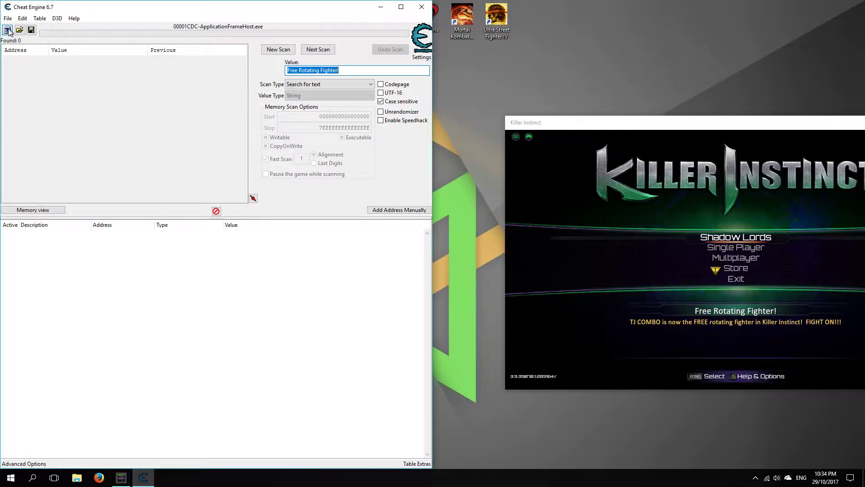
pyautogui.click(201, 177)
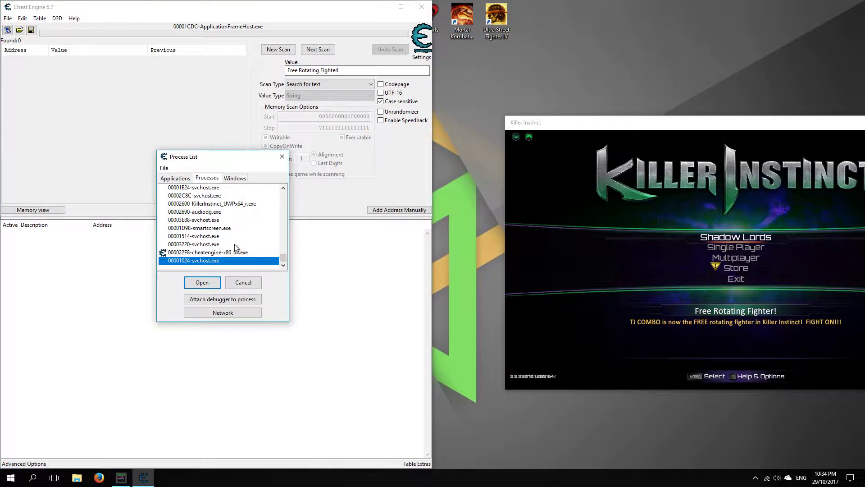
pyautogui.click(219, 203)
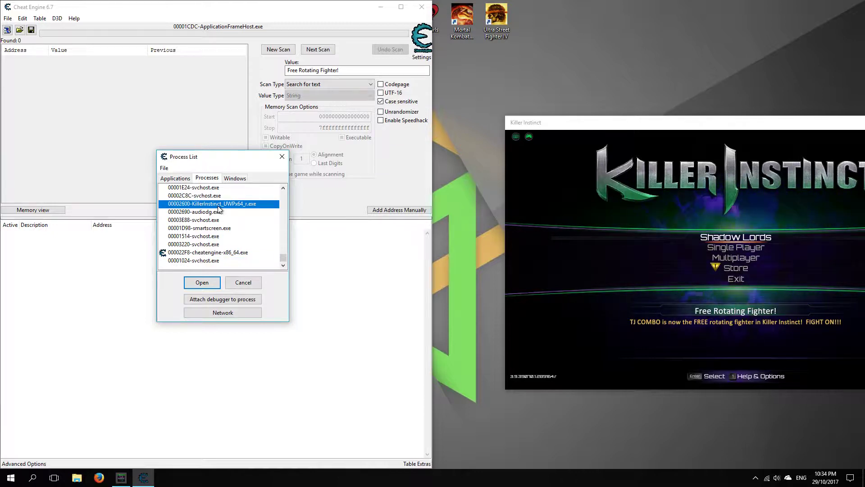
pyautogui.click(201, 282)
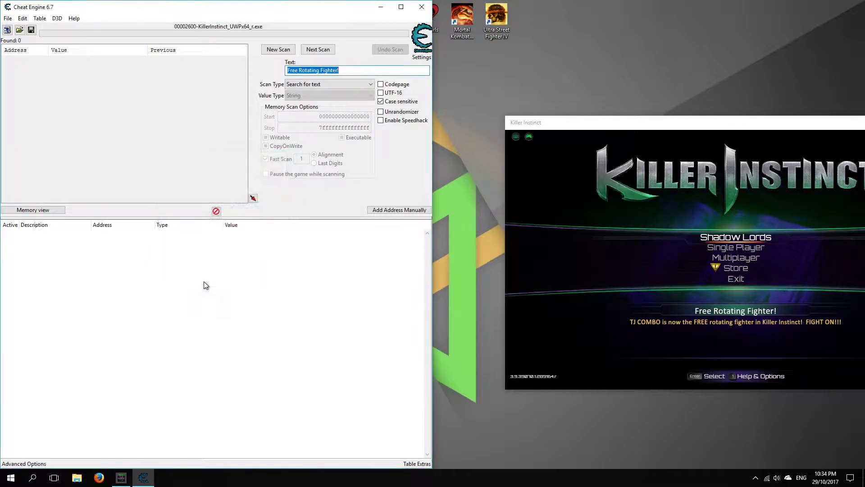
pyautogui.click(273, 51)
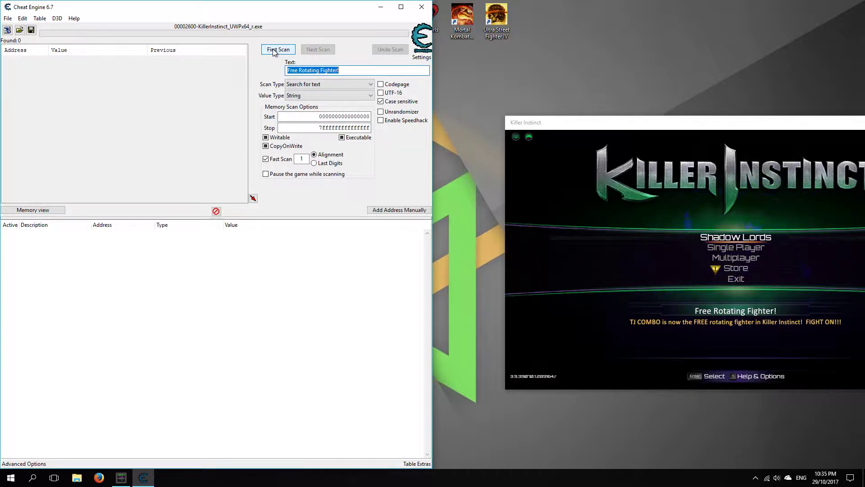
pyautogui.click(273, 50)
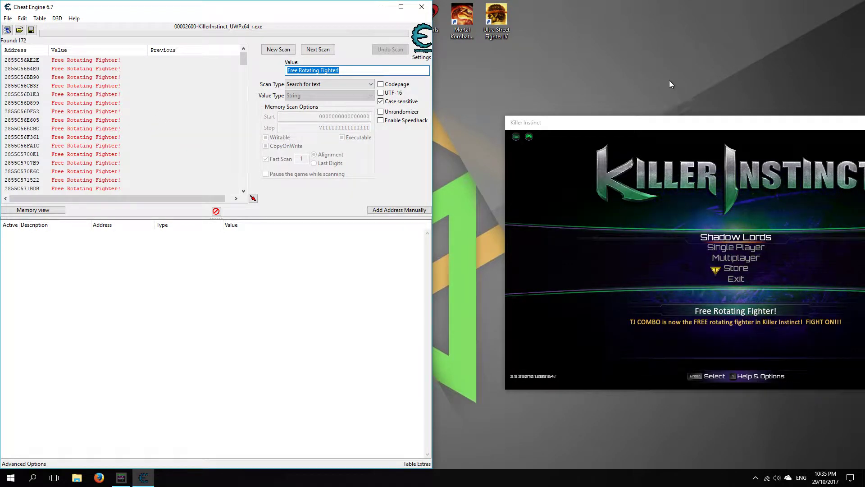
# Move the Killer Instinct window so its full menu is in view and enter the Shadow Lords mode
pyautogui.click(658, 127)
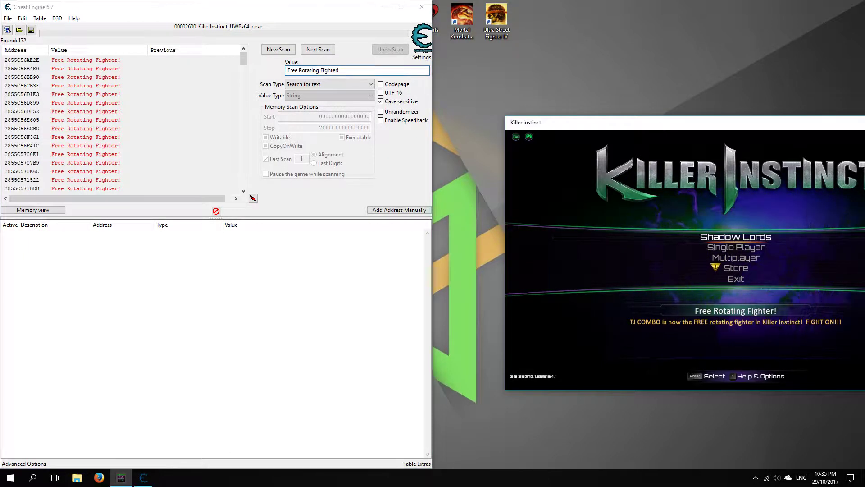
pyautogui.moveTo(653, 126); pyautogui.dragTo(595, 89)
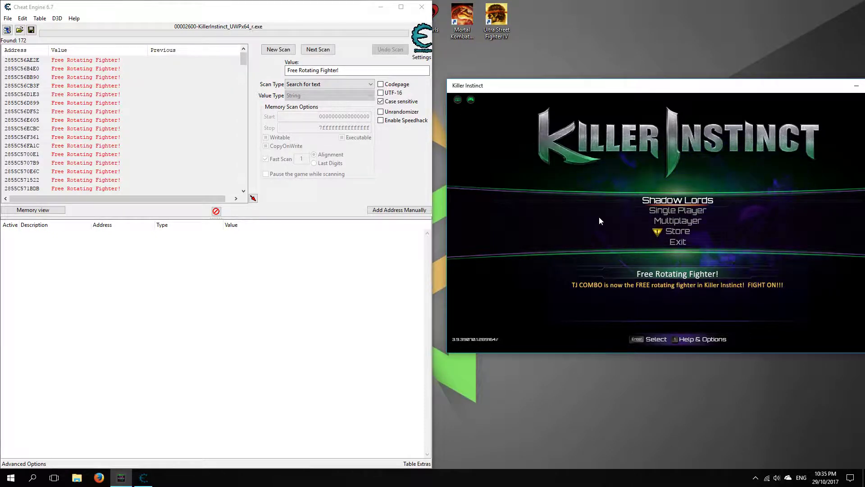
pyautogui.press('Return')
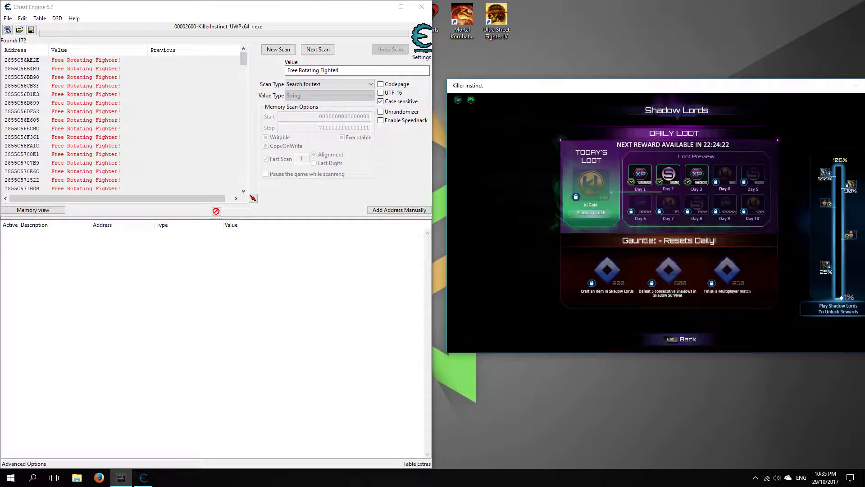
# Leave the Shadow Lords mode in Killer Instinct and enter the Single Player menu
pyautogui.press('Escape')
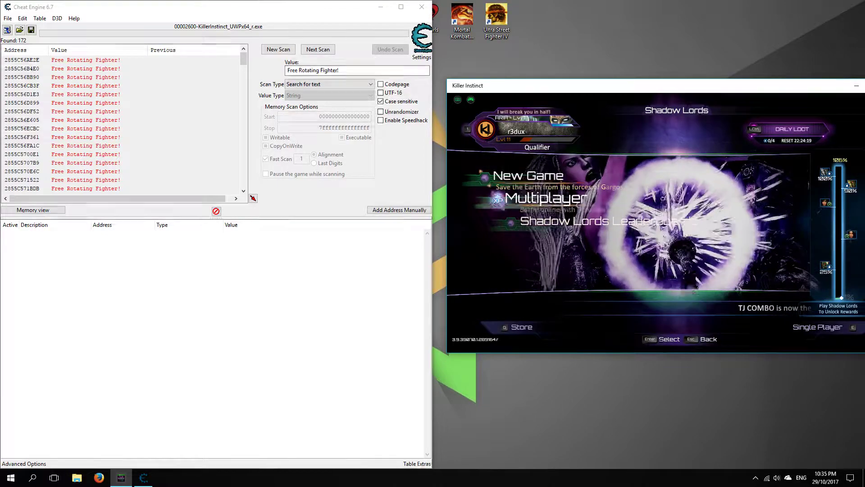
pyautogui.press('Down')
pyautogui.press('Down')
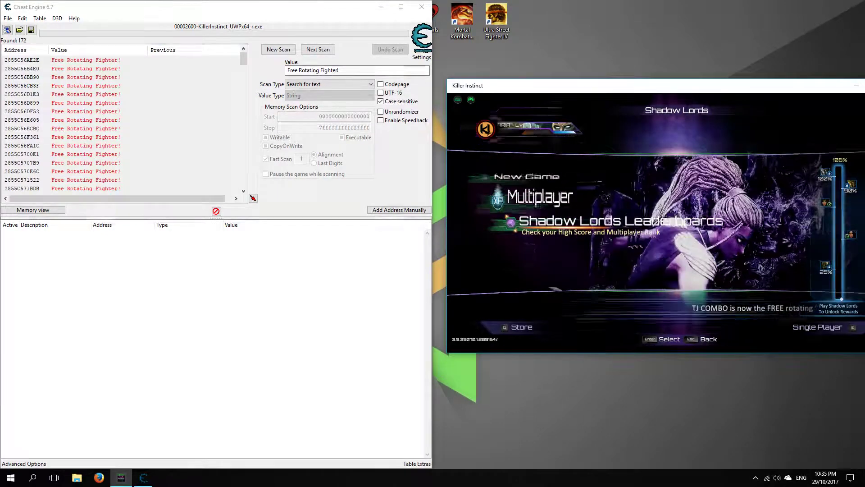
pyautogui.press('Escape')
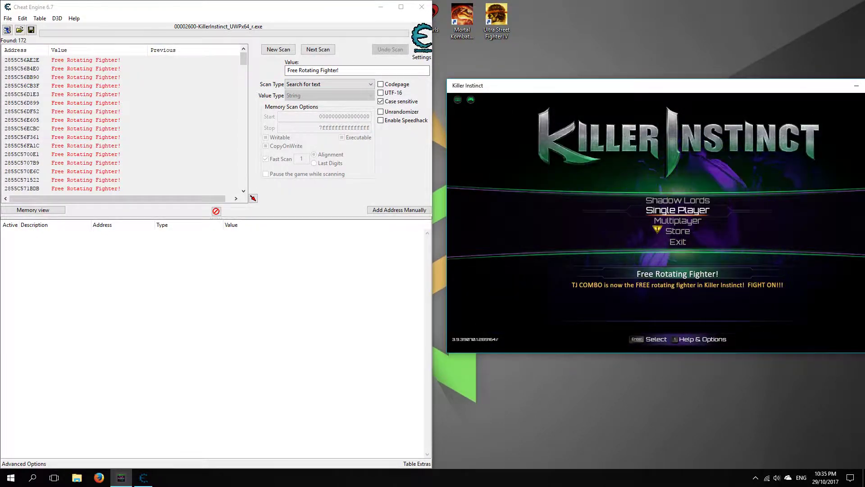
pyautogui.press('Return')
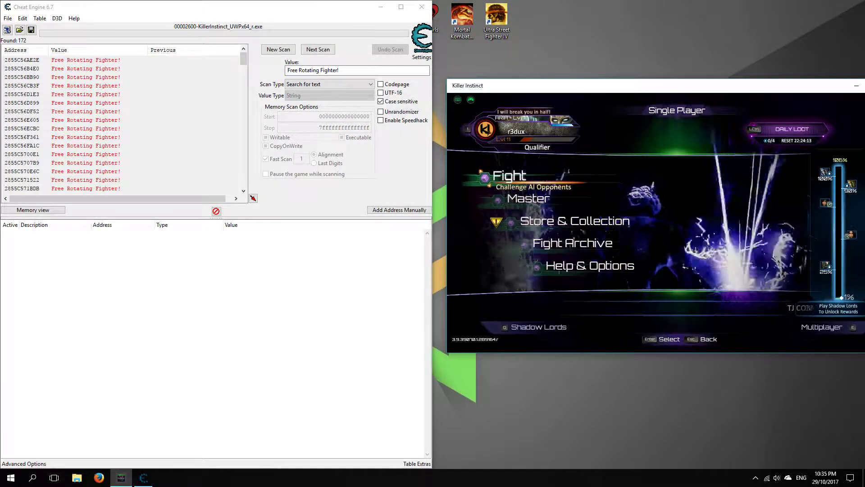
# Move the Single Player menu highlight down to Store & Collection and back up to Fight
pyautogui.press('Down')
pyautogui.press('Down')
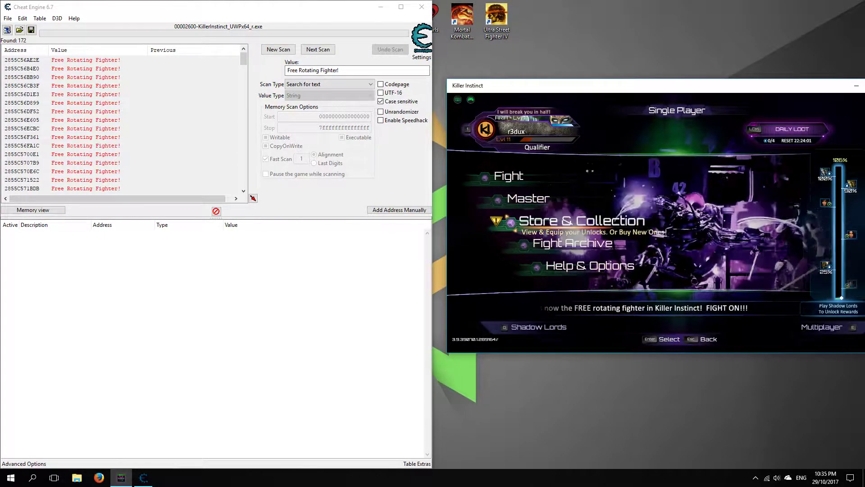
pyautogui.press('Up')
pyautogui.press('Up')
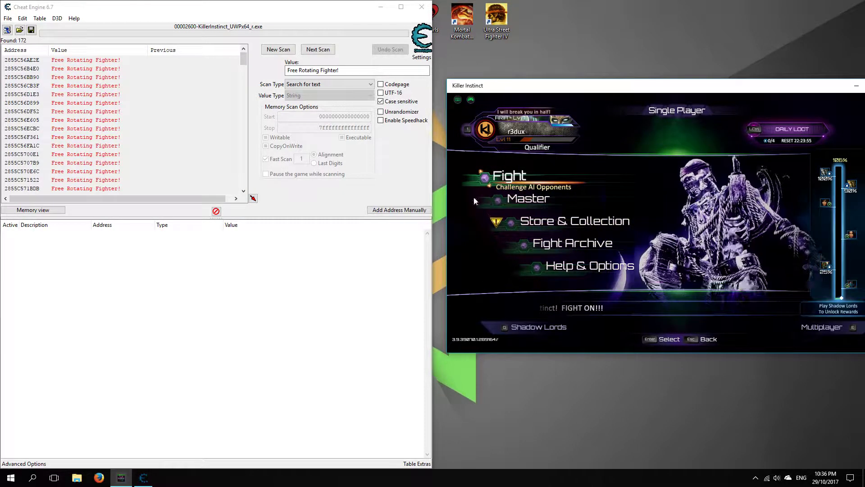
# Reset the text search in Cheat Engine, with 1 as the search value and 4 Bytes as the value type
pyautogui.click(306, 84)
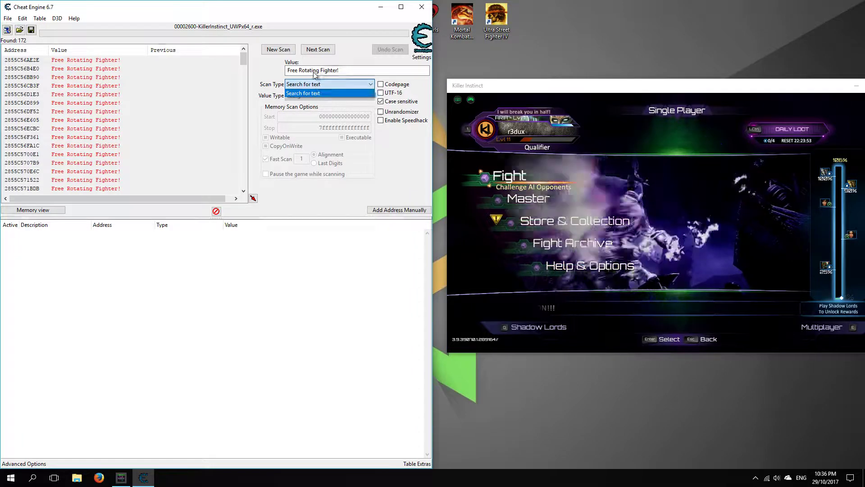
pyautogui.click(306, 84)
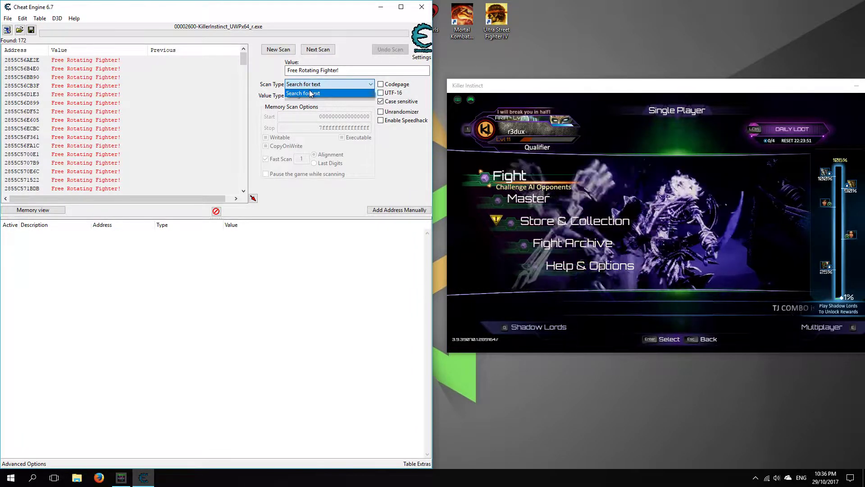
pyautogui.click(345, 69)
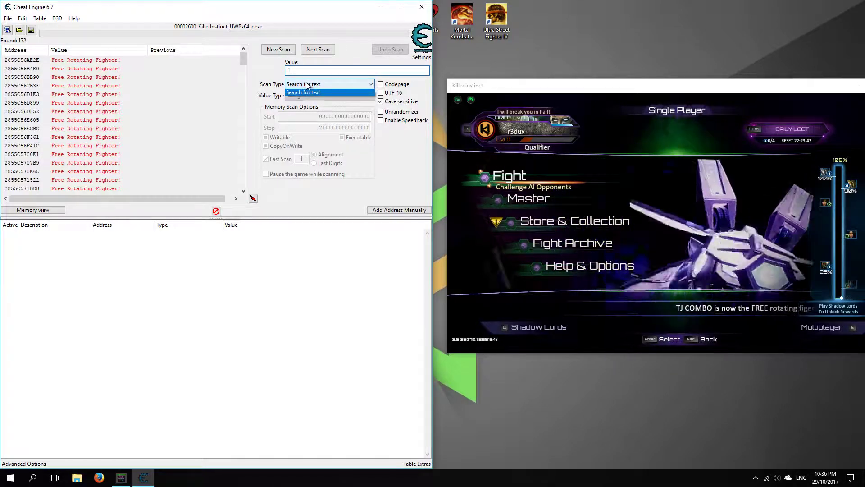
pyautogui.click(278, 49)
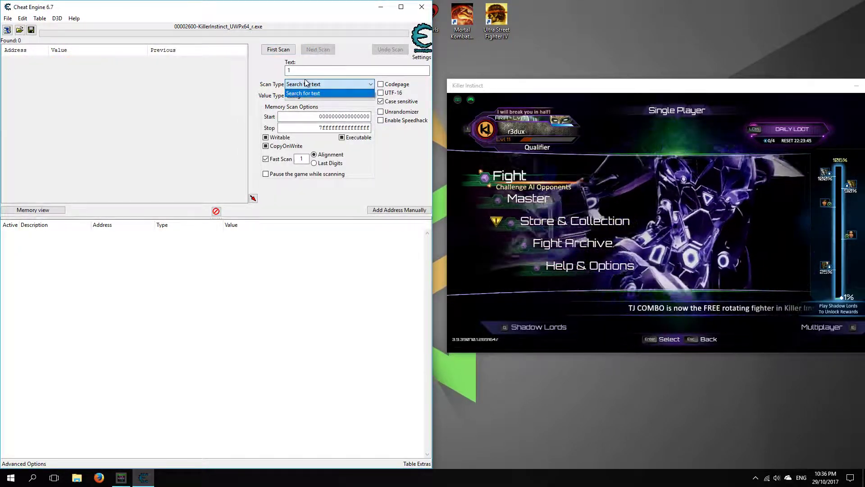
pyautogui.click(305, 84)
pyautogui.click(303, 95)
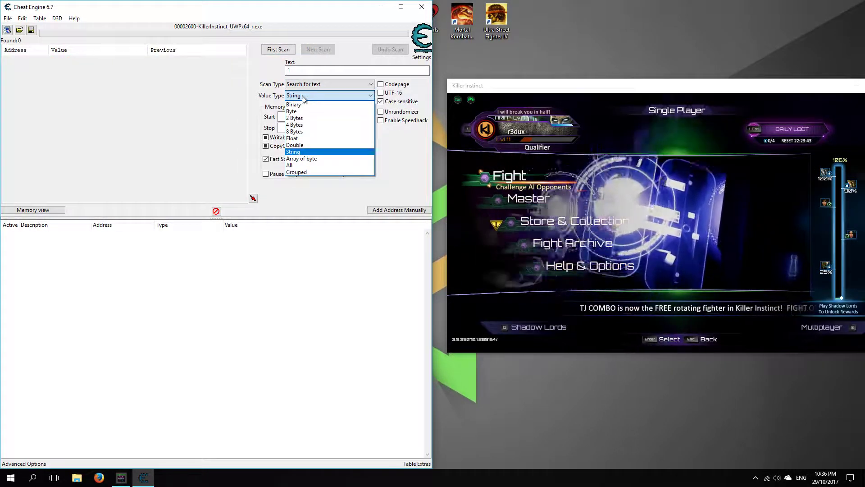
pyautogui.click(308, 125)
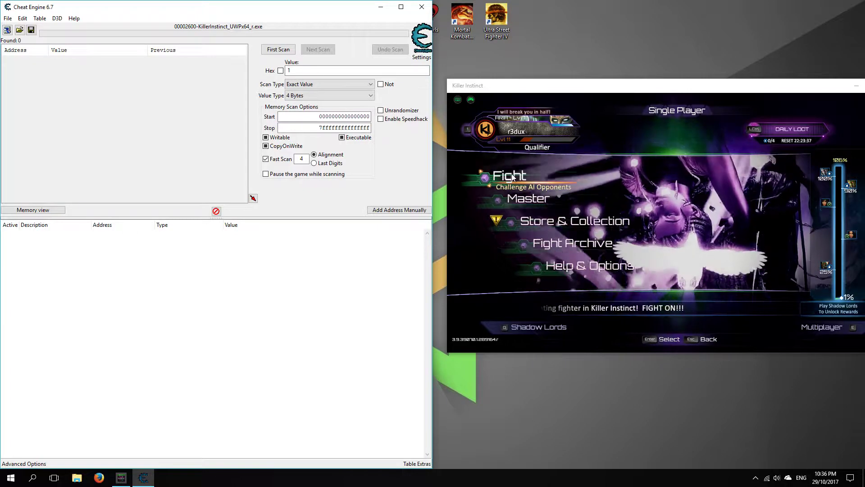
# Run a first scan for the exact value 1 and review the scan types offered for a follow-up scan
pyautogui.click(277, 50)
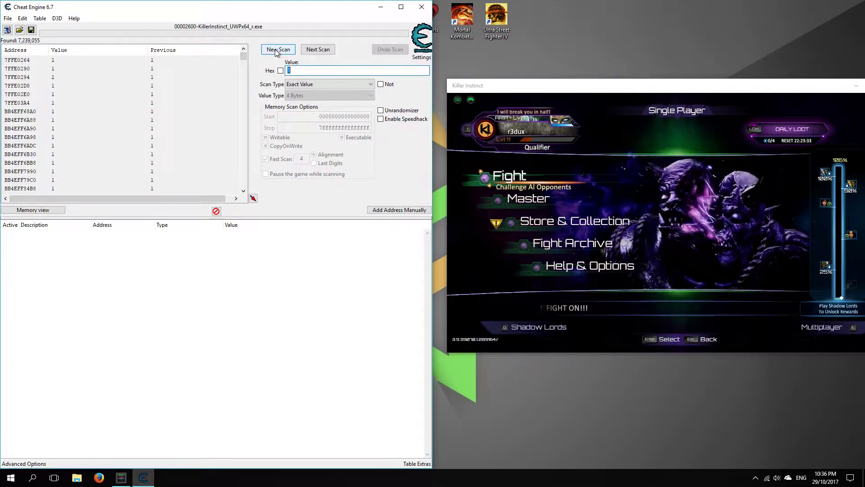
pyautogui.click(315, 85)
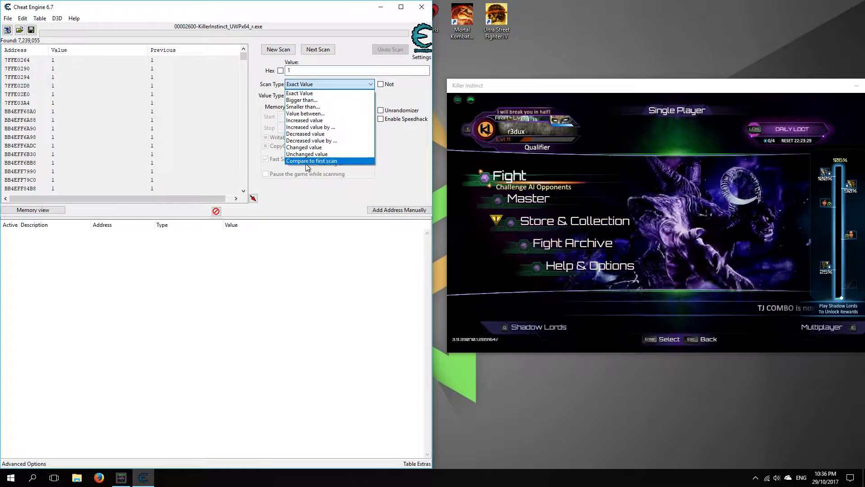
pyautogui.click(299, 93)
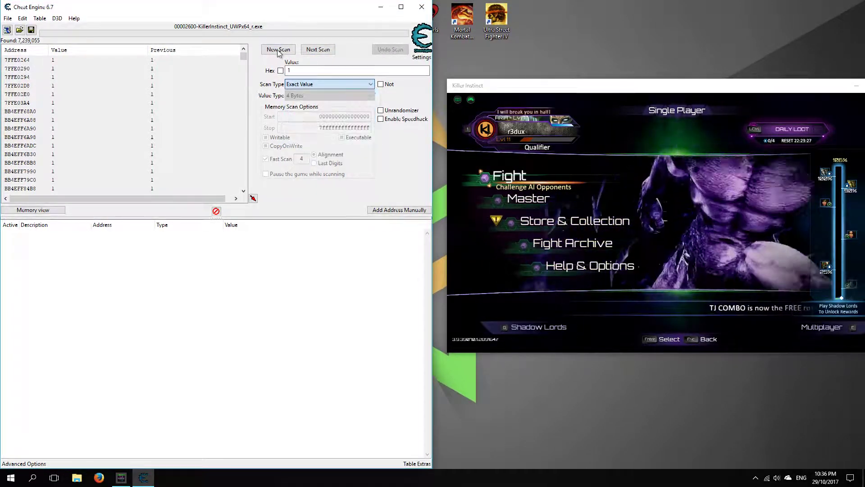
# Start a new scan and run the first scan with the scan type Unknown initial value
pyautogui.click(278, 49)
pyautogui.click(328, 84)
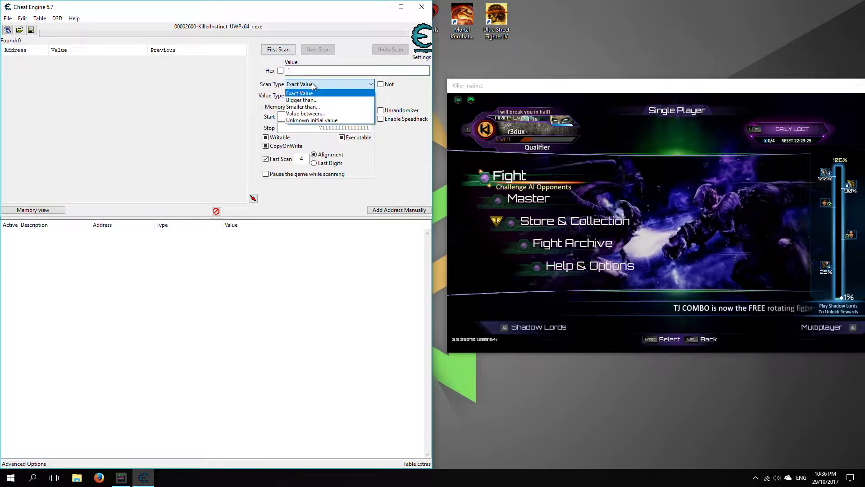
pyautogui.click(316, 119)
pyautogui.click(279, 48)
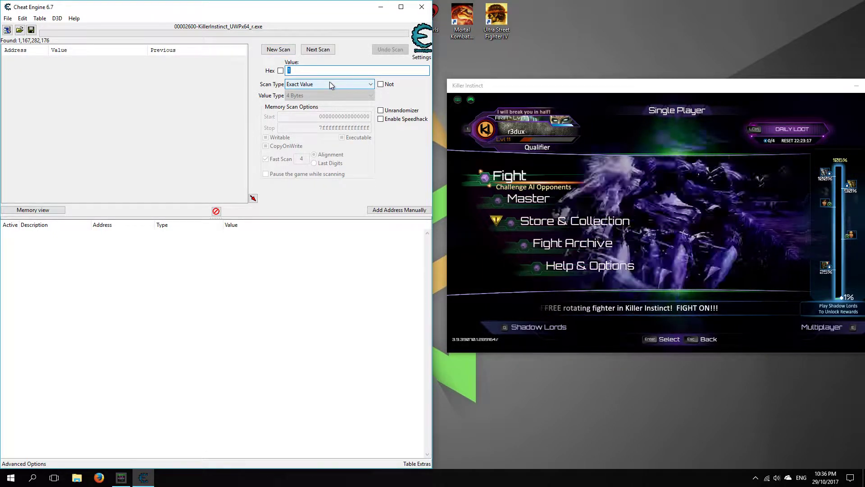
# Move the highlight in the game's Single Player menu three entries down from Fight to Fight Archive
pyautogui.click(532, 180)
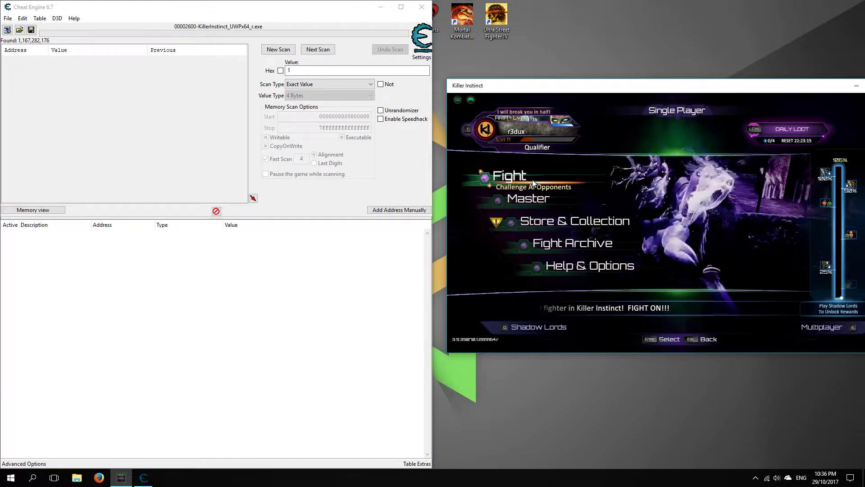
pyautogui.press('Down')
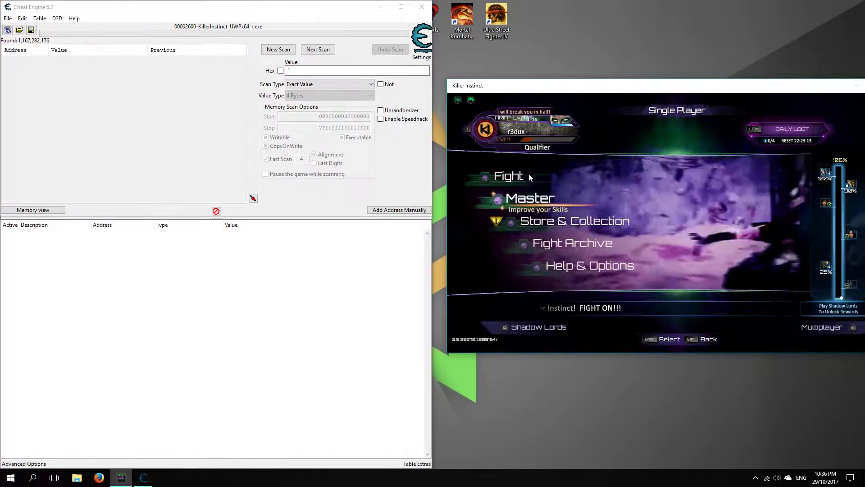
pyautogui.press('Down')
pyautogui.press('Down')
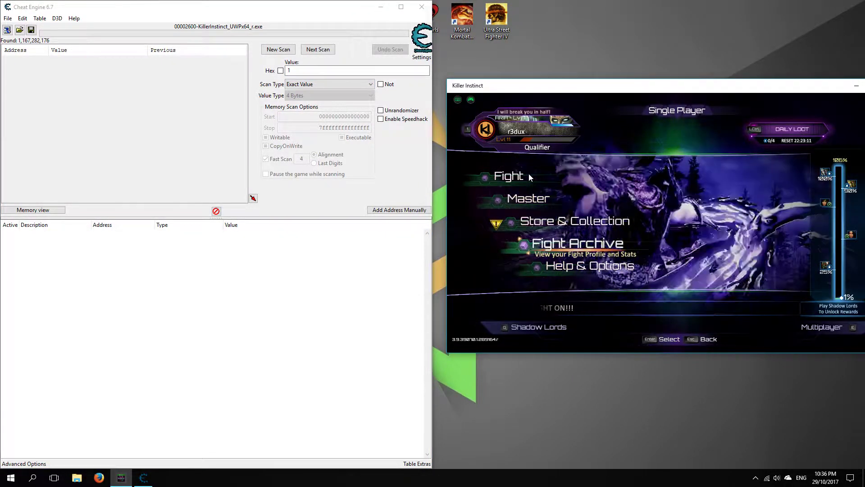
# Run a next scan in Cheat Engine for values increased by 3
pyautogui.click(311, 84)
pyautogui.press('Down')
pyautogui.press('Down')
pyautogui.press('Down')
pyautogui.press('Down')
pyautogui.press('Down')
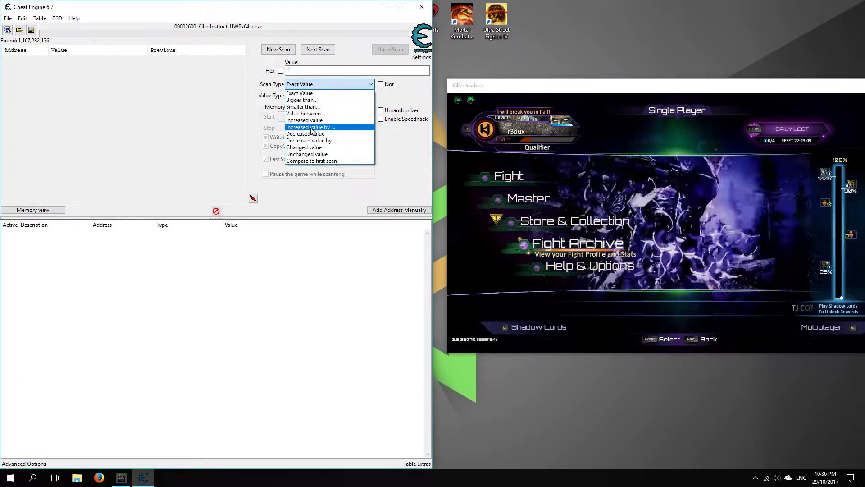
pyautogui.press('Return')
pyautogui.doubleClick(297, 71)
pyautogui.write('3')
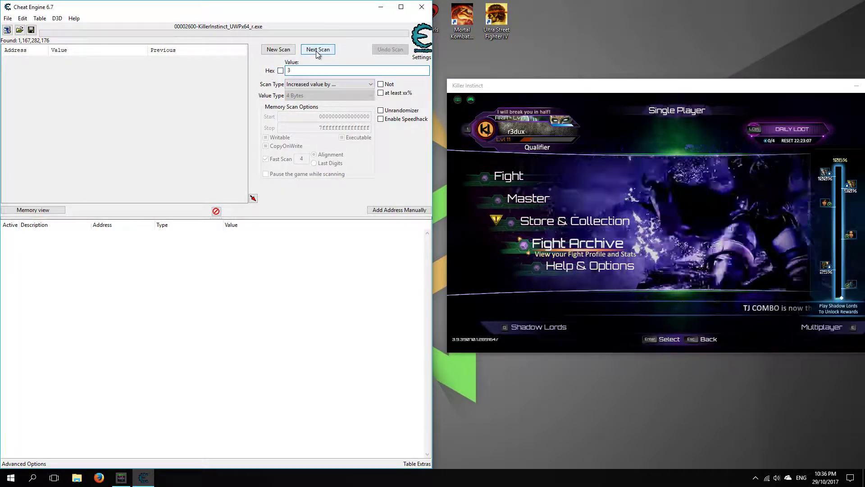
pyautogui.click(317, 49)
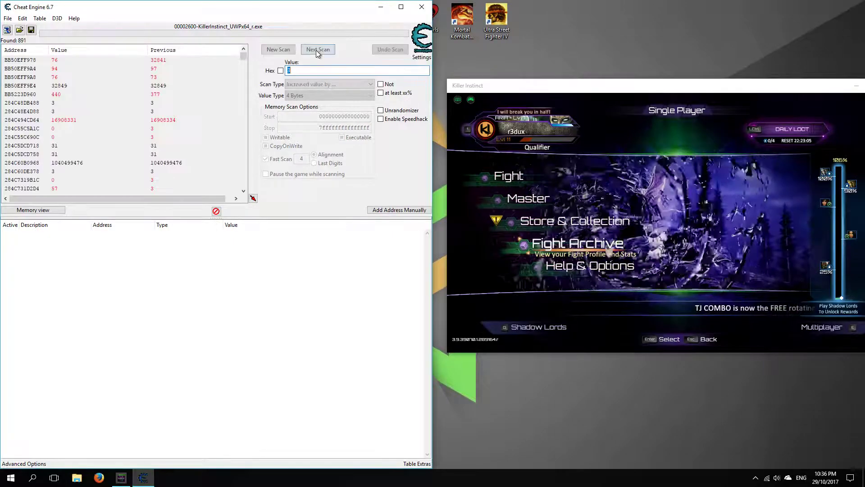
# Move the game's menu highlight two entries up from Fight Archive to Master
pyautogui.click(568, 211)
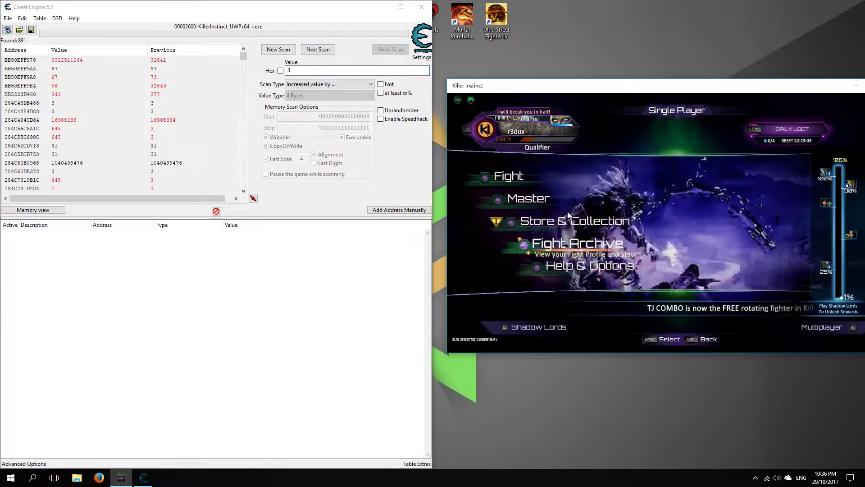
pyautogui.press('Up')
pyautogui.press('Up')
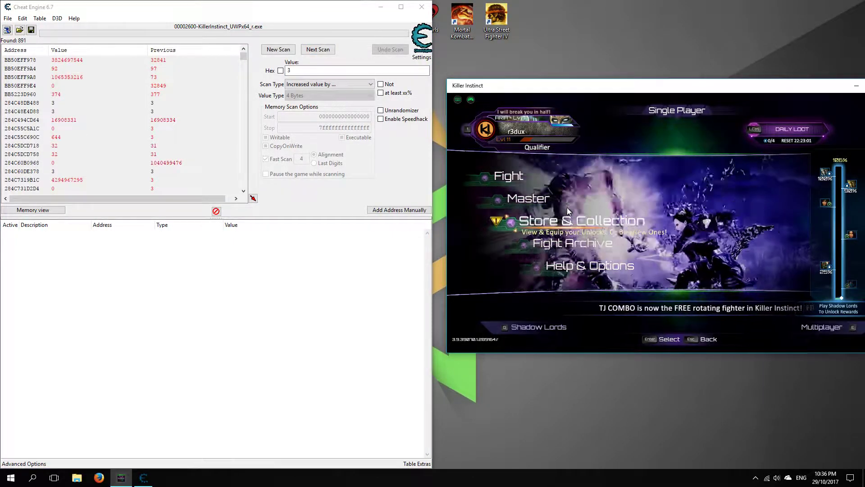
# Run a next scan in Cheat Engine for values decreased by 2
pyautogui.click(323, 84)
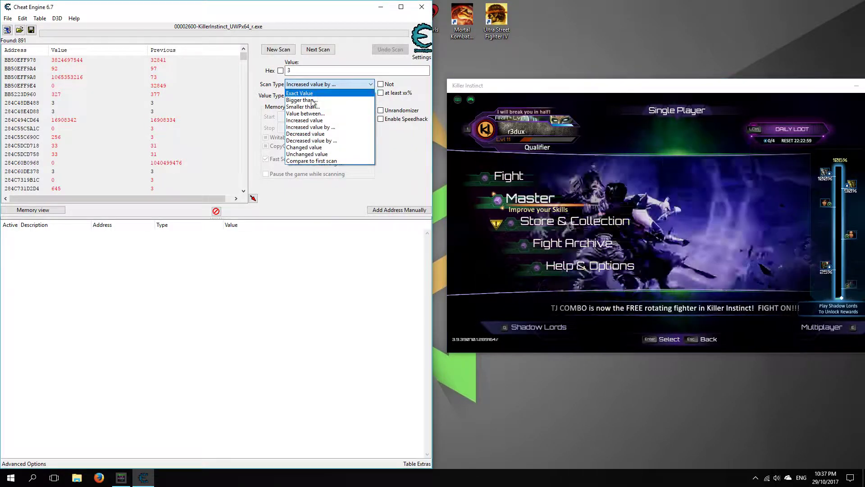
pyautogui.click(311, 140)
pyautogui.doubleClick(291, 70)
pyautogui.write('2')
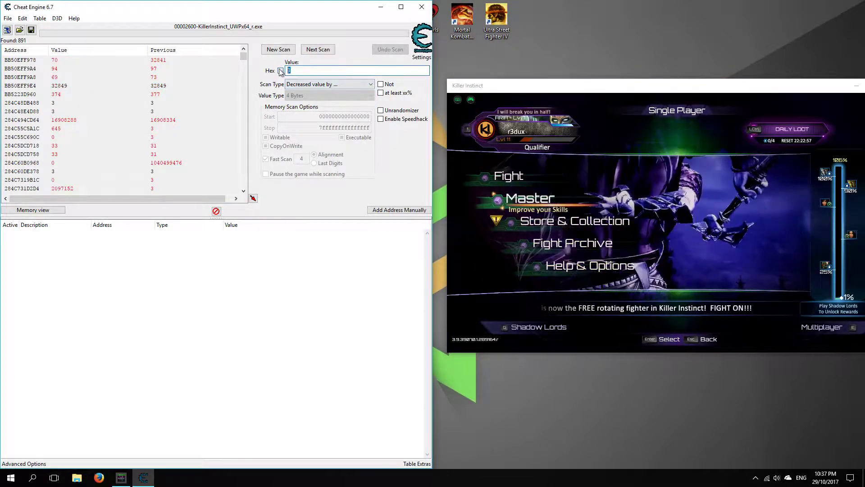
pyautogui.click(313, 50)
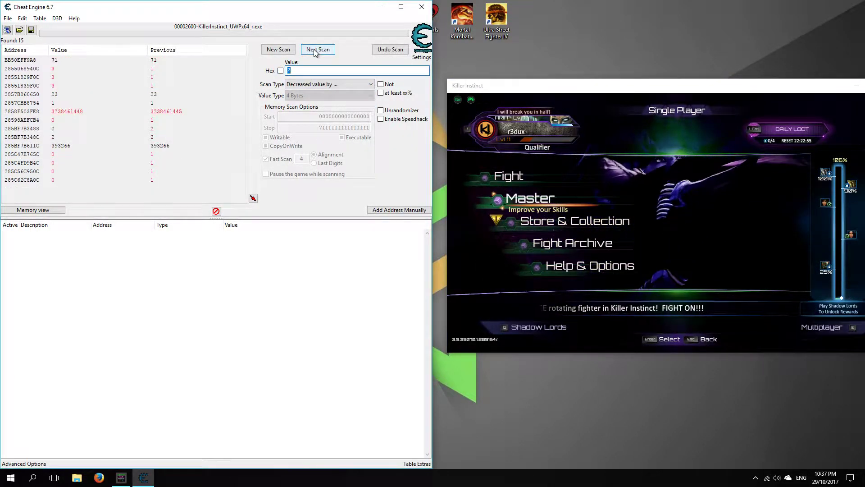
# Narrow the results by running the Unchanged value scan three times while Master stays highlighted in the game
pyautogui.click(314, 84)
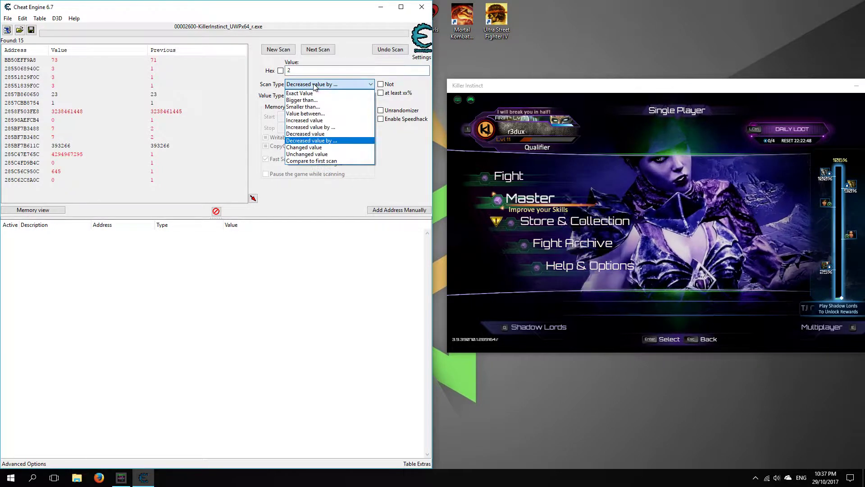
pyautogui.click(304, 154)
pyautogui.click(311, 49)
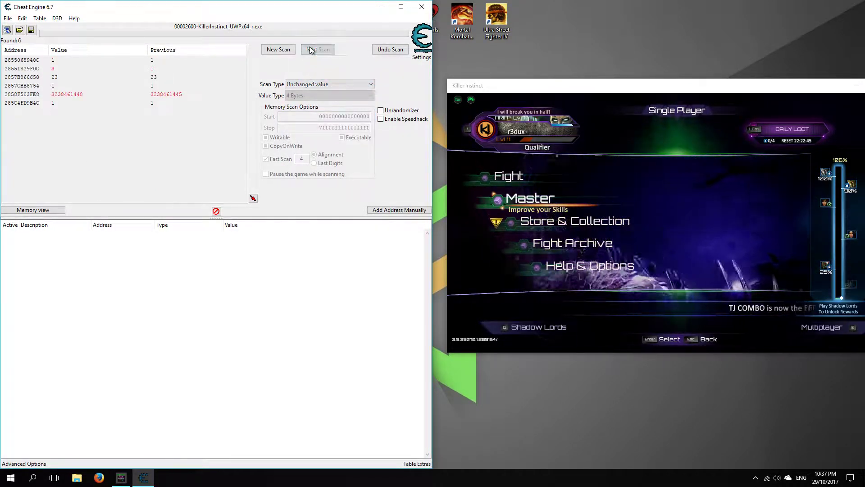
pyautogui.click(311, 50)
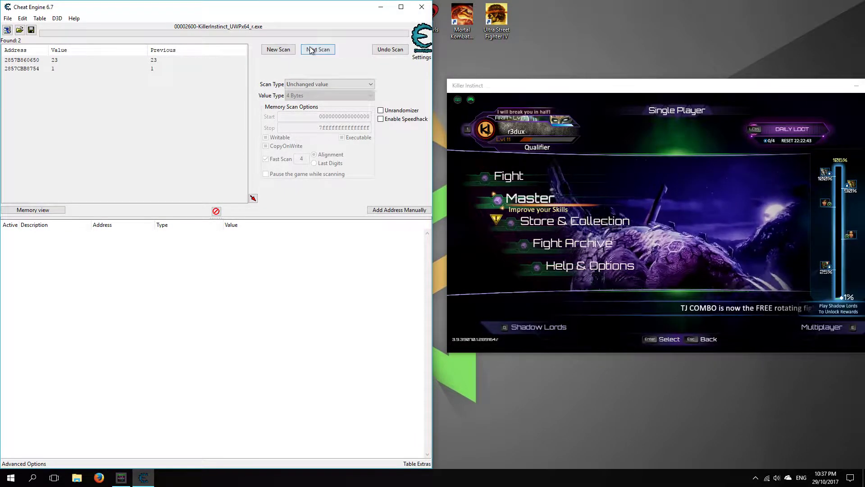
pyautogui.click(311, 49)
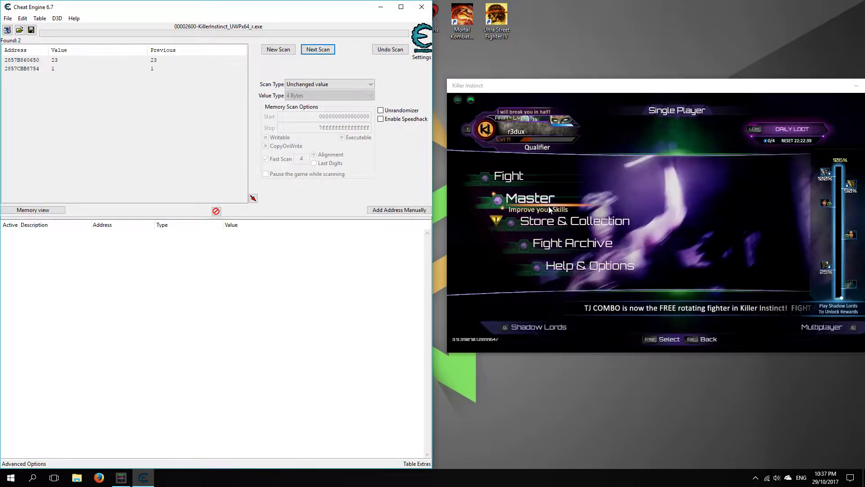
# Move the game's menu highlight down from Master to Help & Options to check how the remaining addresses respond
pyautogui.click(564, 191)
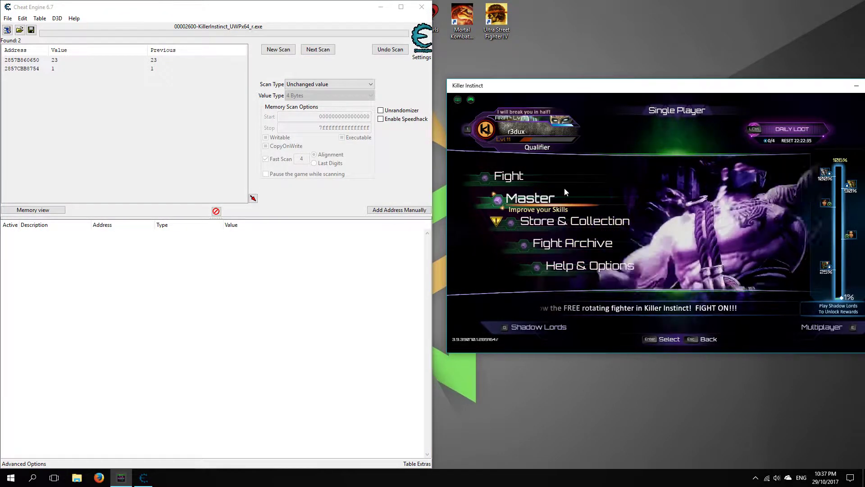
pyautogui.press('Down')
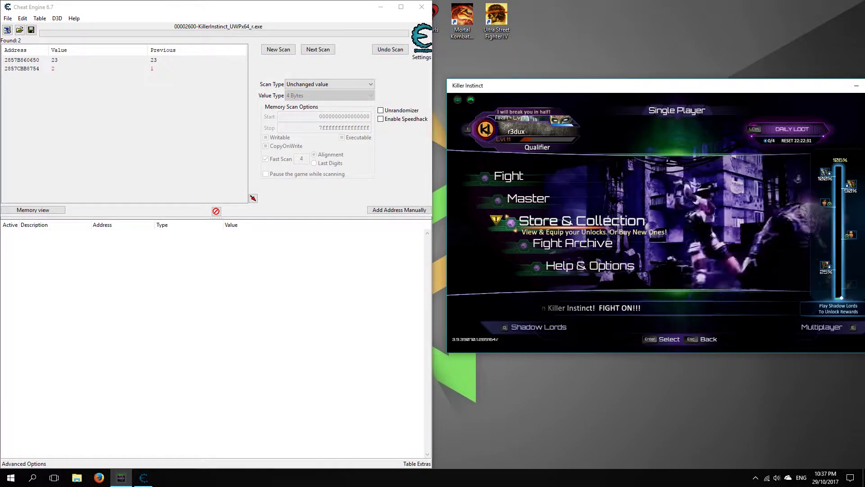
pyautogui.press('Down')
pyautogui.press('Down')
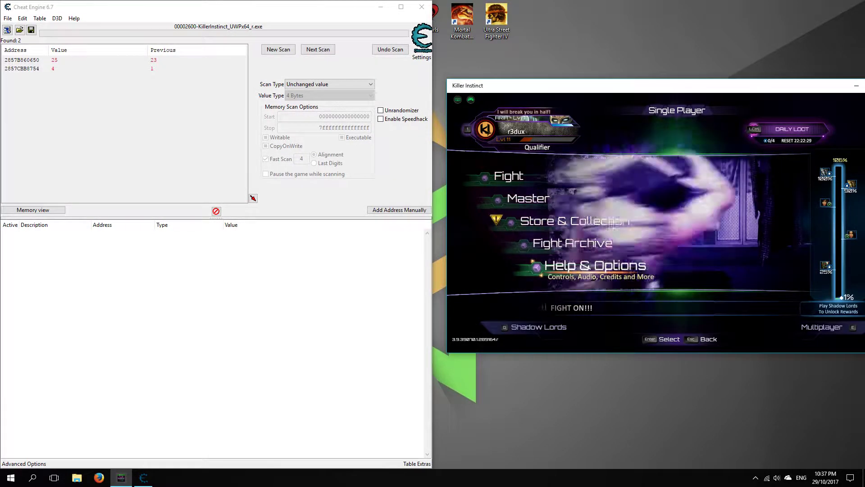
# Move the game's menu highlight from Help & Options around to Fight and remove address 2857B860650 from the scan results
pyautogui.press('Down')
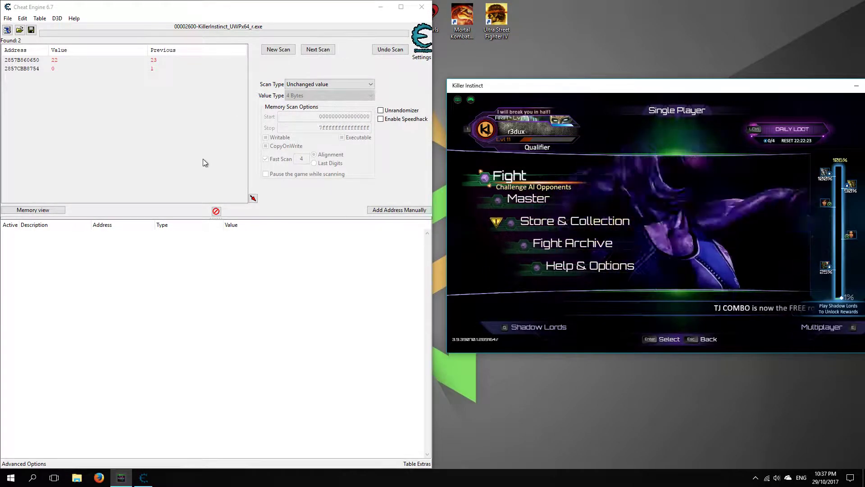
pyautogui.rightClick(35, 64)
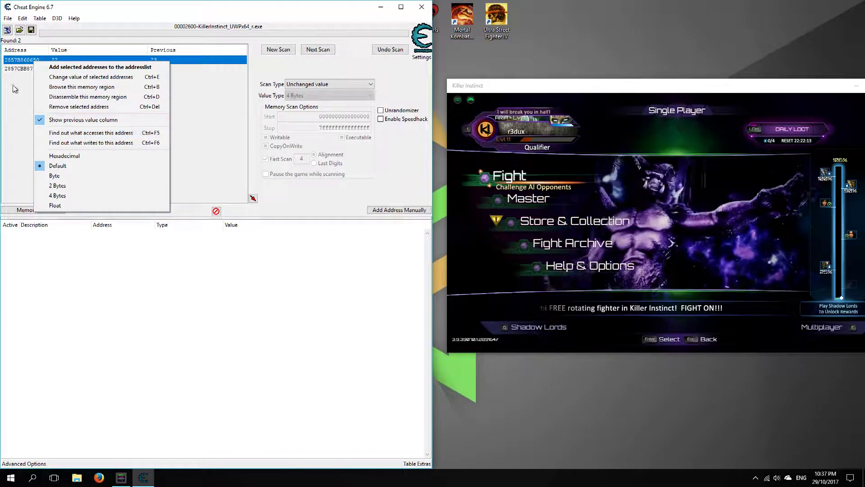
pyautogui.click(27, 63)
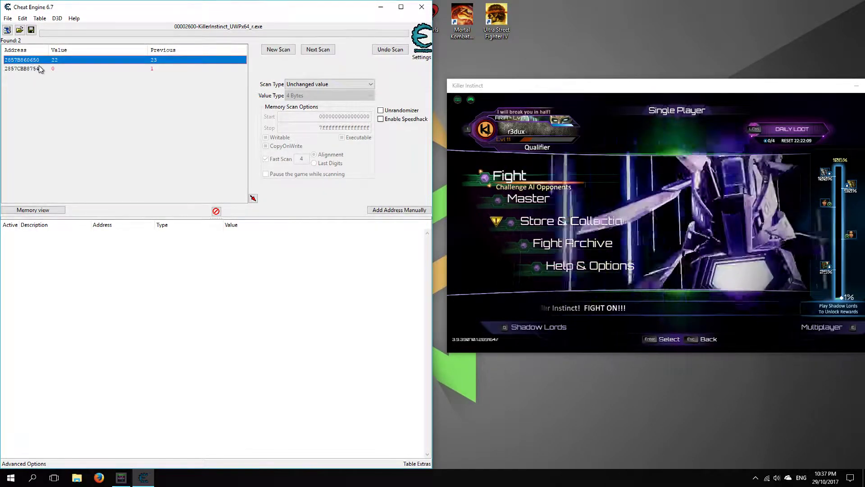
pyautogui.rightClick(41, 62)
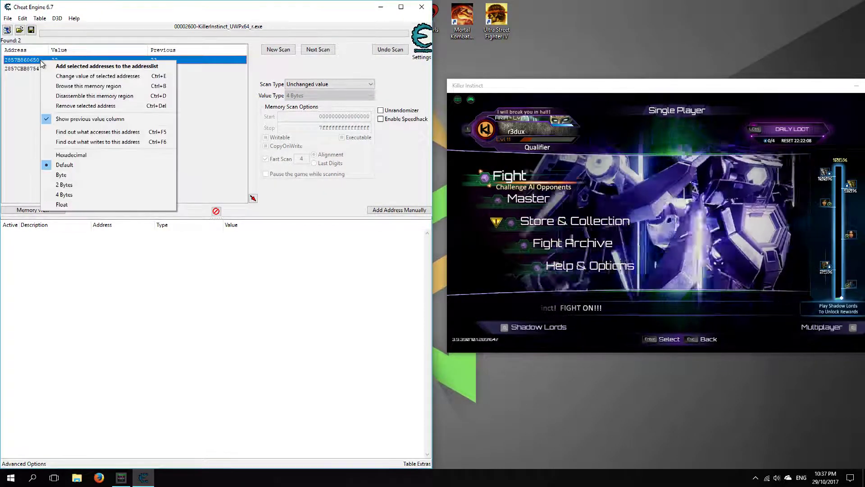
pyautogui.click(86, 105)
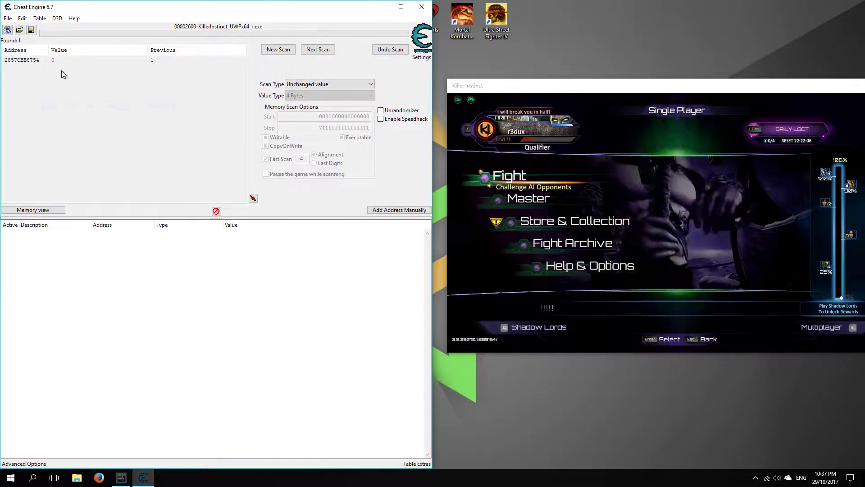
# Add address 2857CBB8754 to the address list and pointer scan it, stopping traversal when a static is found, saving the results as 1
pyautogui.doubleClick(31, 63)
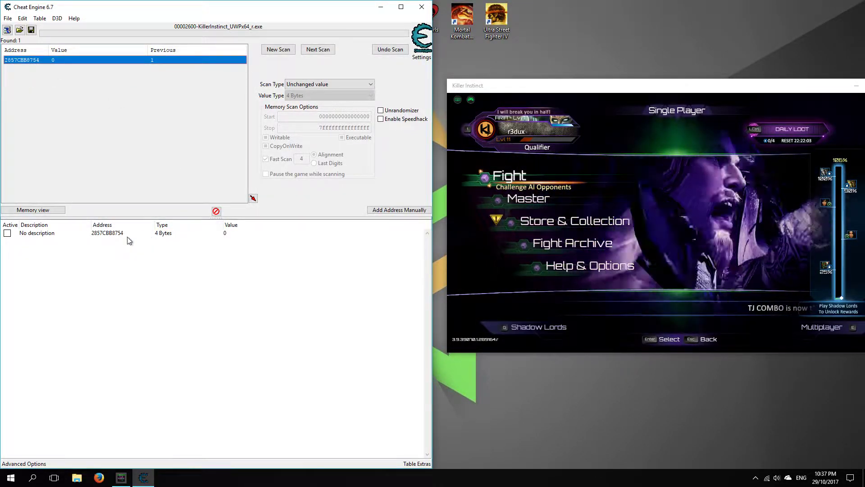
pyautogui.rightClick(113, 234)
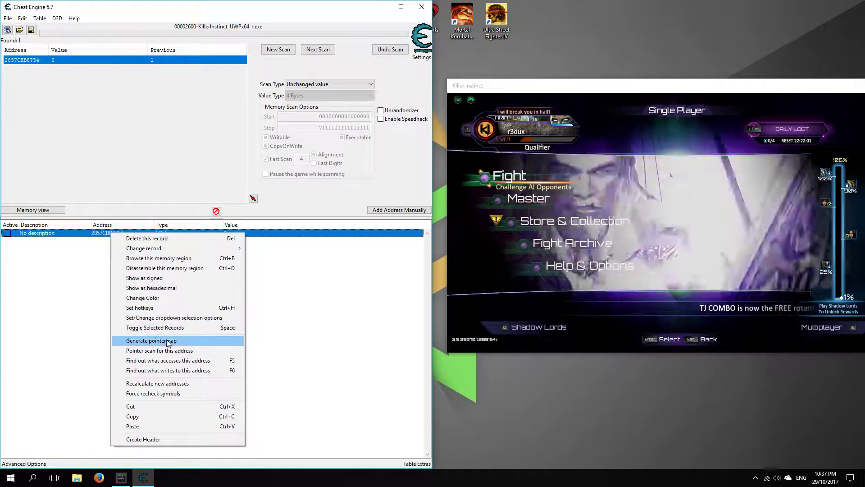
pyautogui.click(168, 350)
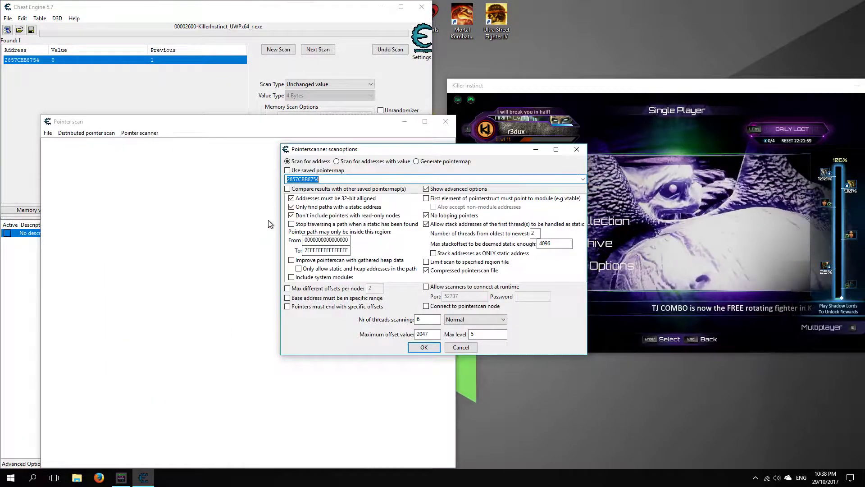
pyautogui.click(291, 224)
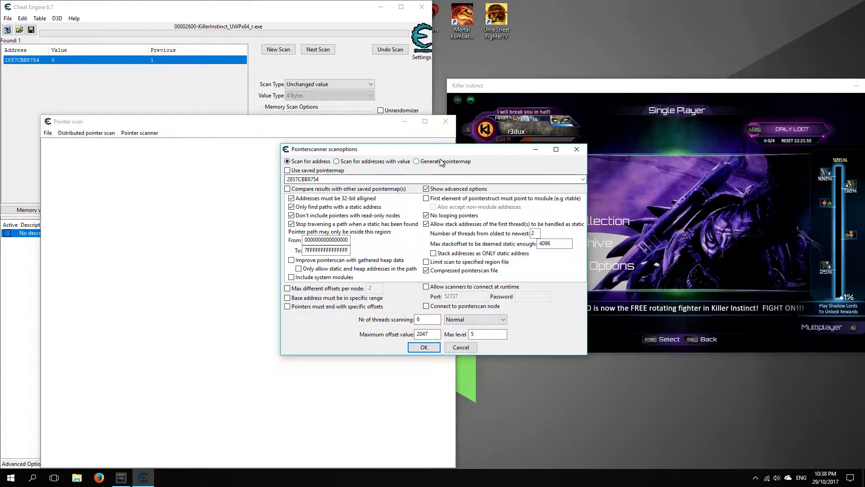
pyautogui.click(419, 350)
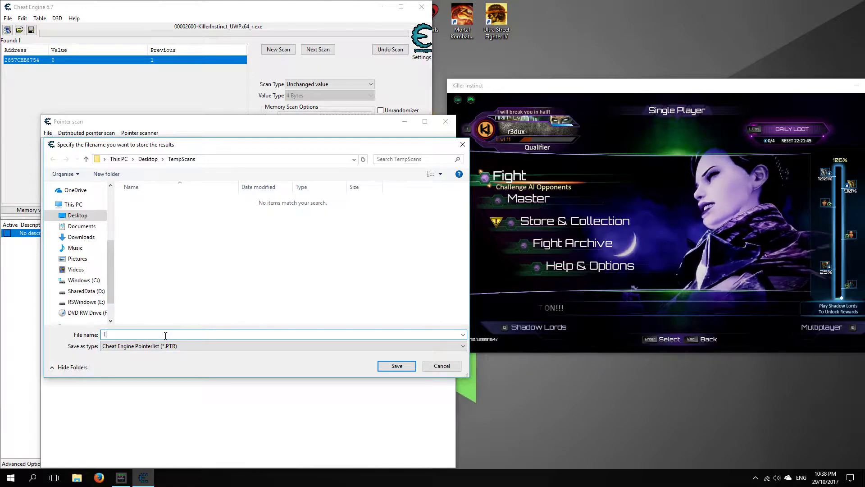
pyautogui.click(389, 368)
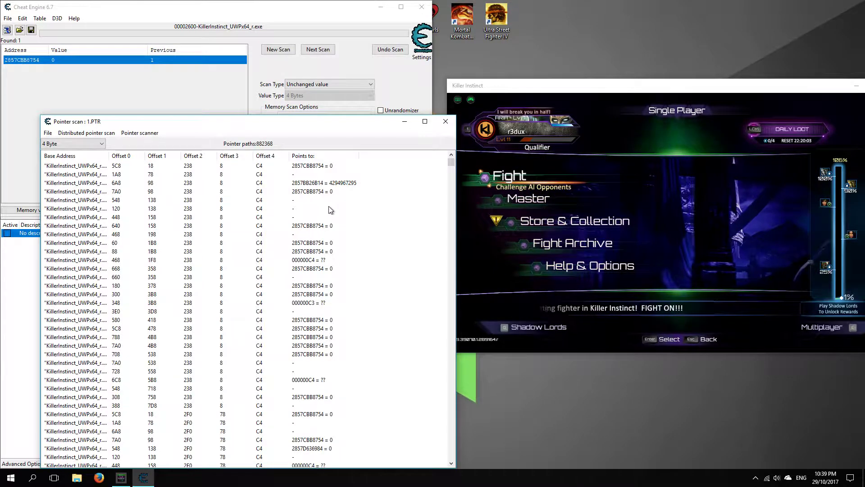
# Rescan the pointer list in memory, only filtering out invalid pointers, and store the results as 2
pyautogui.click(150, 134)
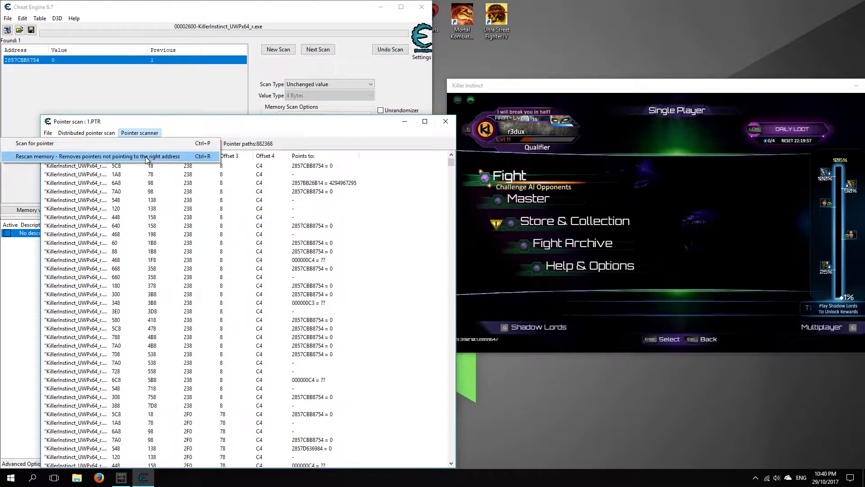
pyautogui.click(194, 154)
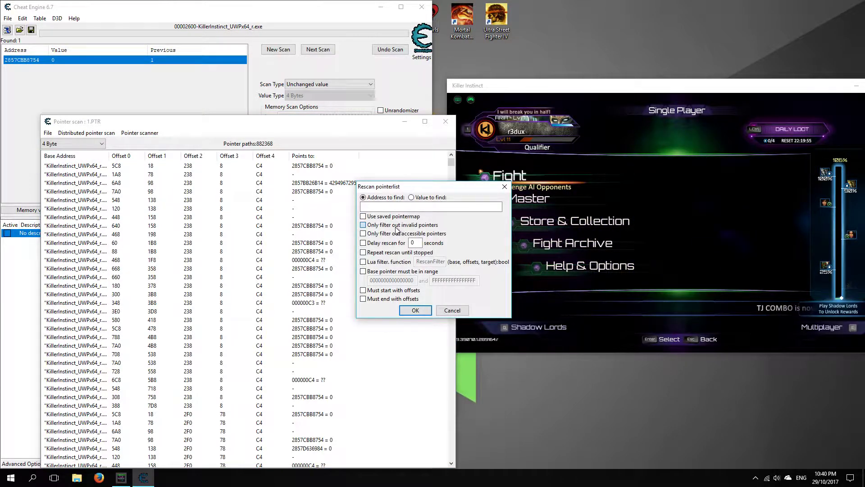
pyautogui.click(396, 226)
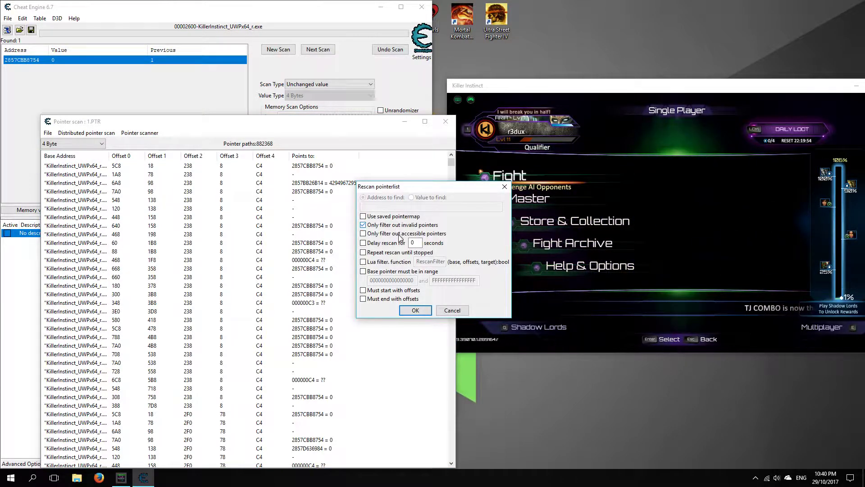
pyautogui.click(415, 311)
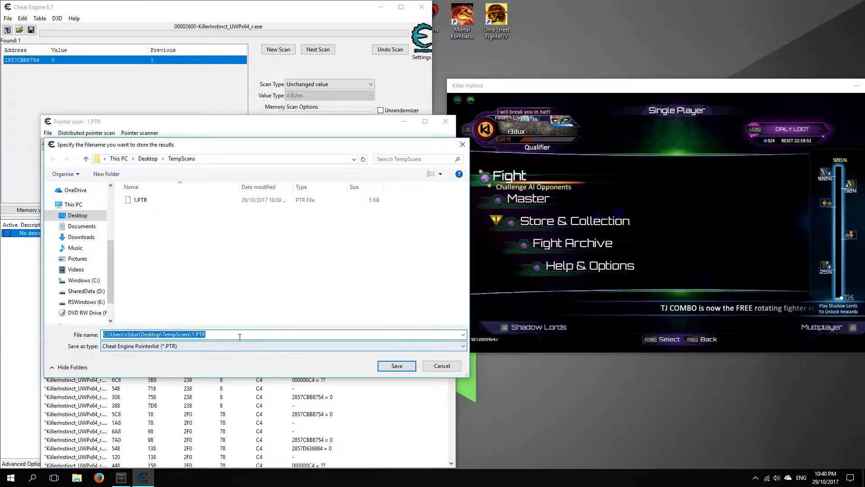
pyautogui.write('2')
pyautogui.click(391, 365)
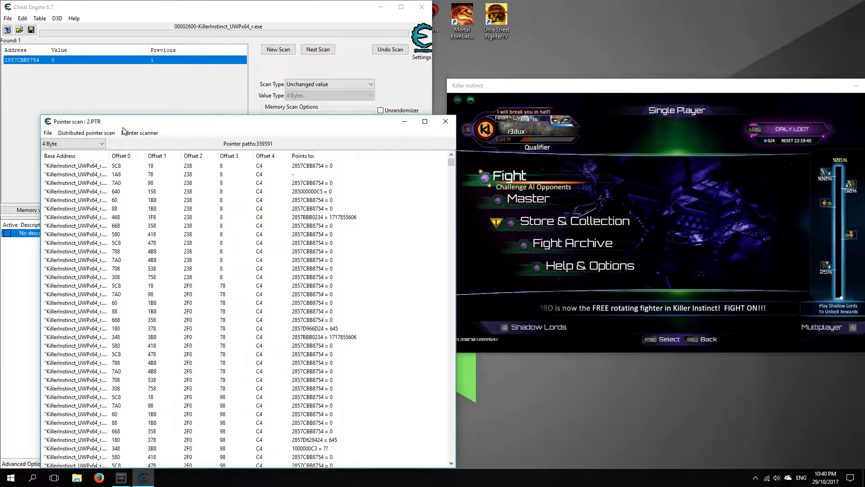
# Repeat the rescan that only filters out invalid pointers, storing the results over the existing 2.PTR file
pyautogui.click(140, 132)
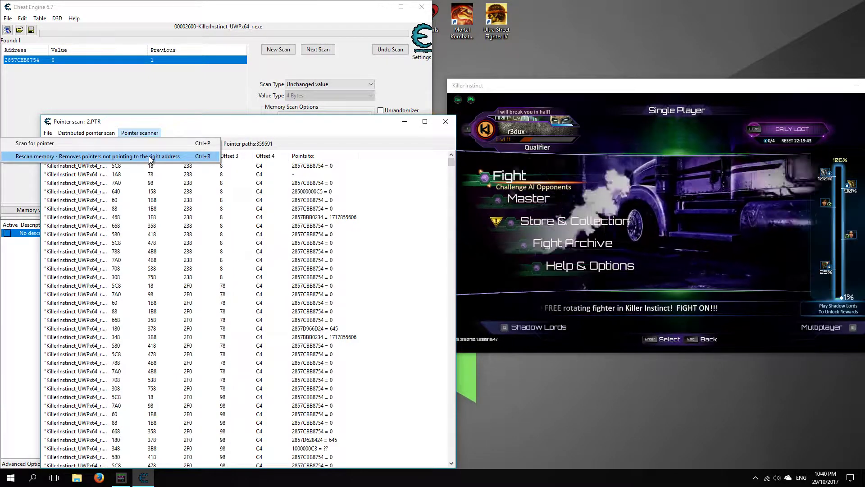
pyautogui.click(150, 157)
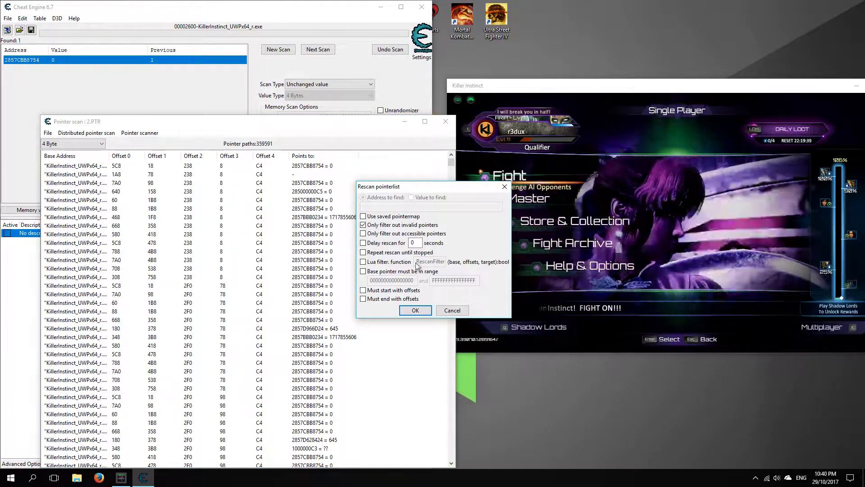
pyautogui.click(415, 310)
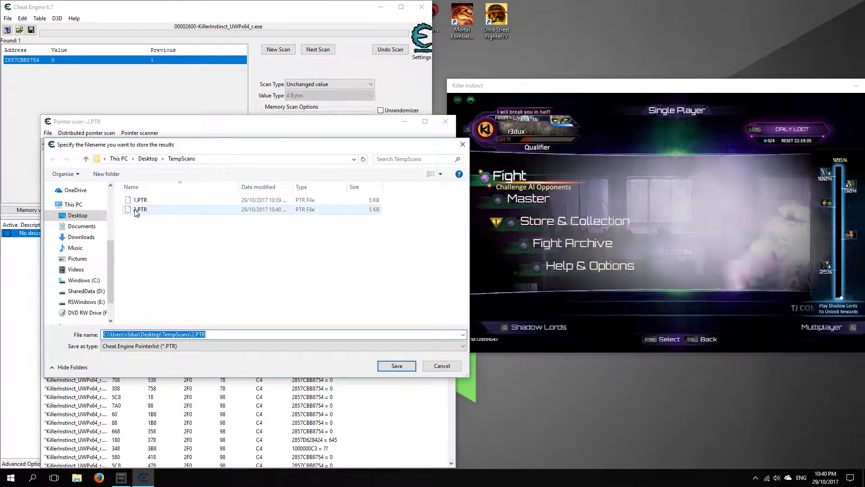
pyautogui.click(140, 209)
pyautogui.click(397, 366)
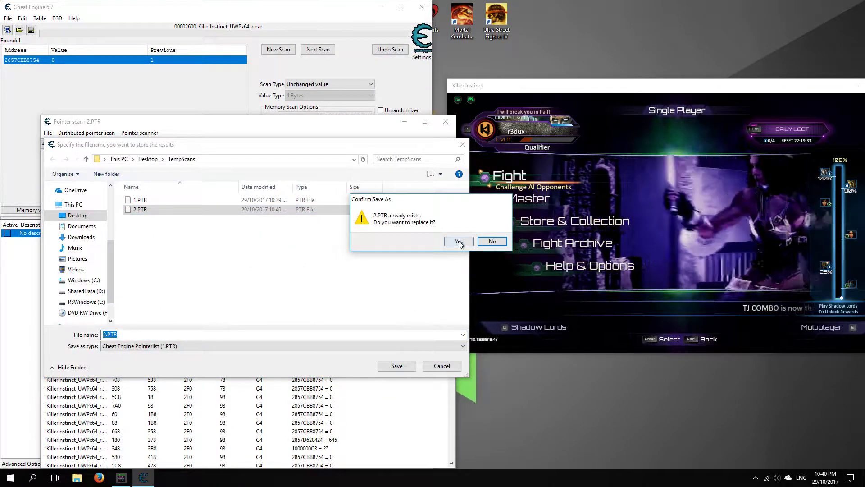
pyautogui.click(499, 242)
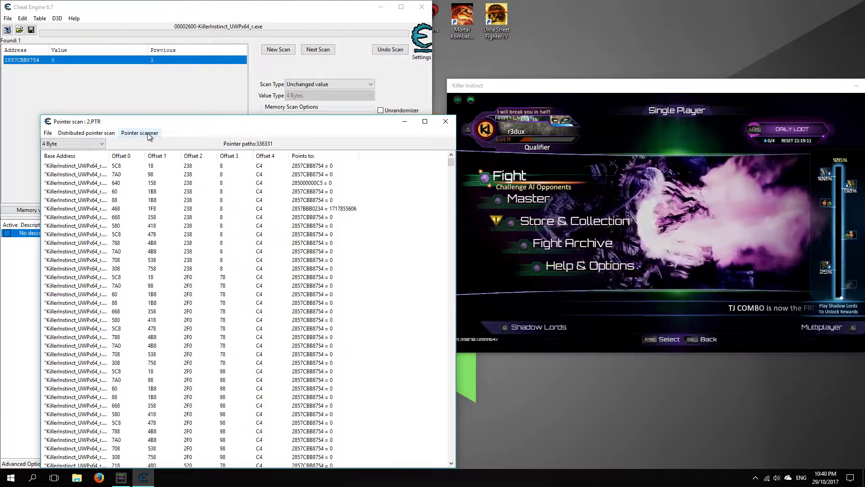
# Uncover the address list and cycle the game's menu highlight from Fight through every entry back to Fight to check address 2857CBB8754
pyautogui.moveTo(159, 121); pyautogui.dragTo(251, 285)
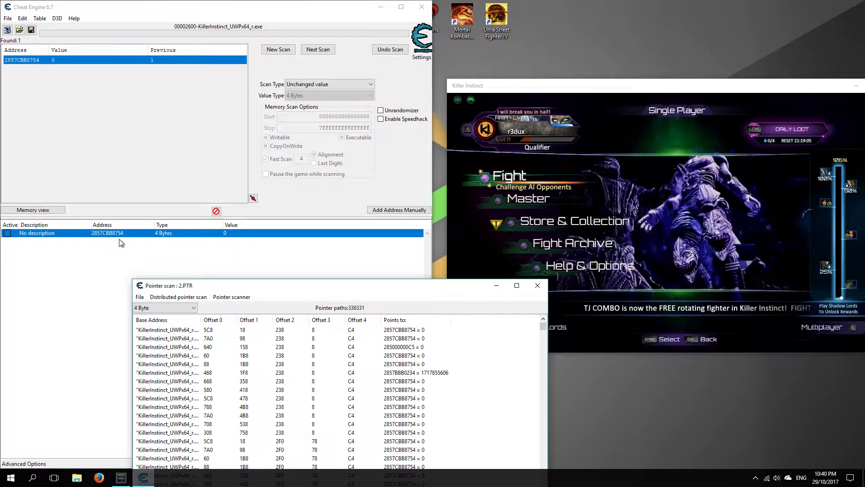
pyautogui.click(164, 243)
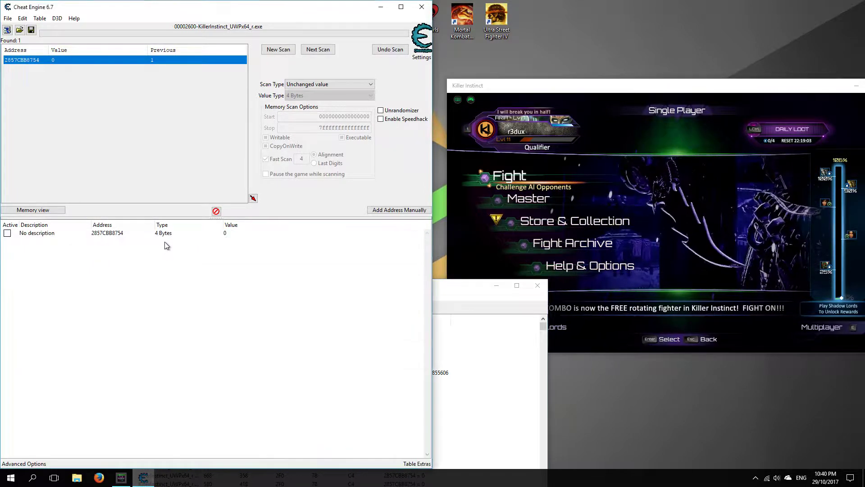
pyautogui.click(590, 165)
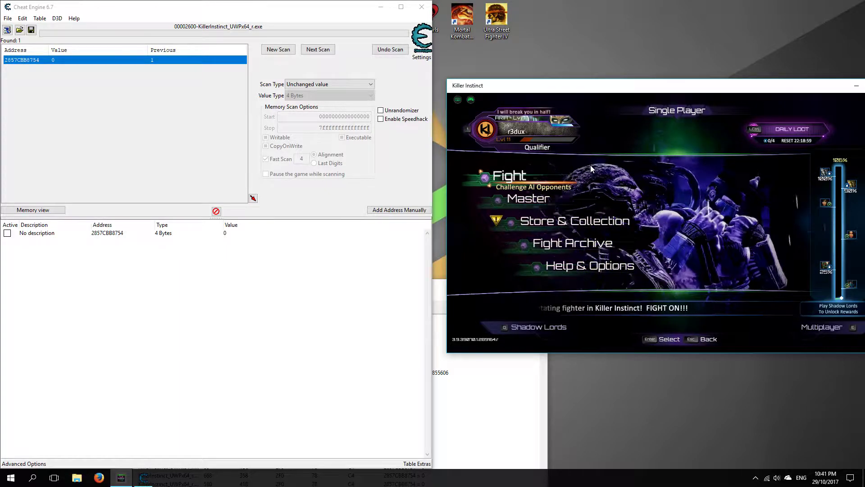
pyautogui.press('Down')
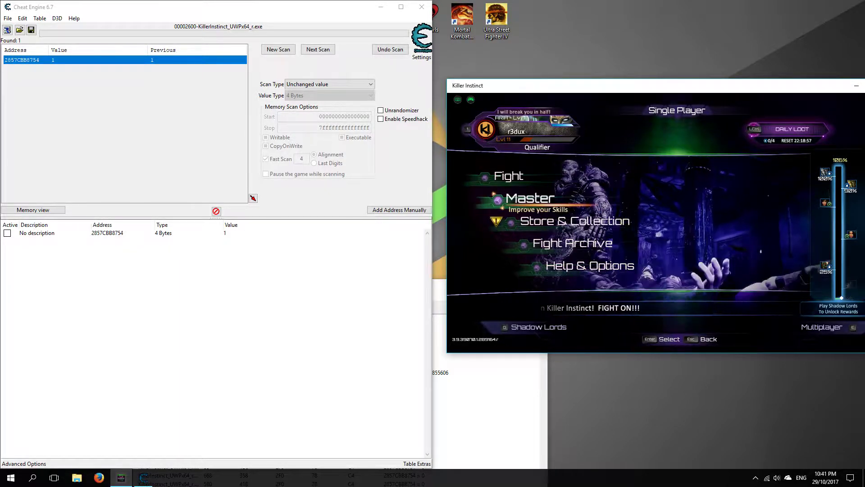
pyautogui.press('Down')
pyautogui.press('Down')
pyautogui.press('Down')
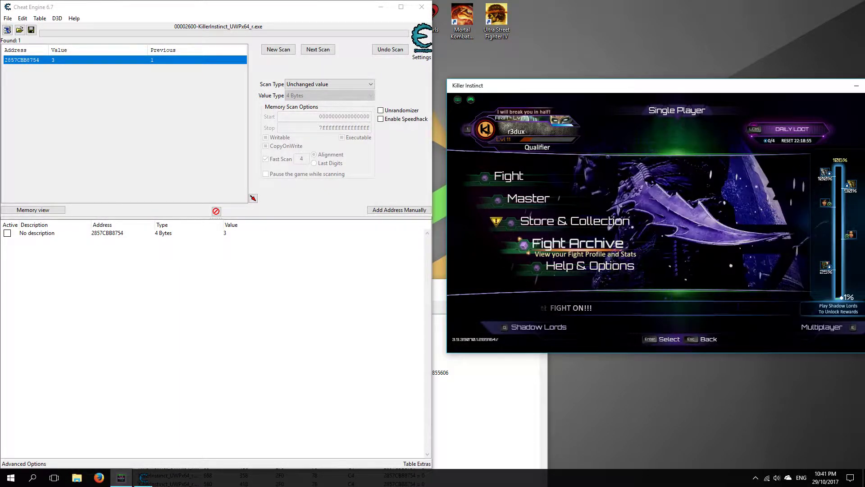
pyautogui.press('Down')
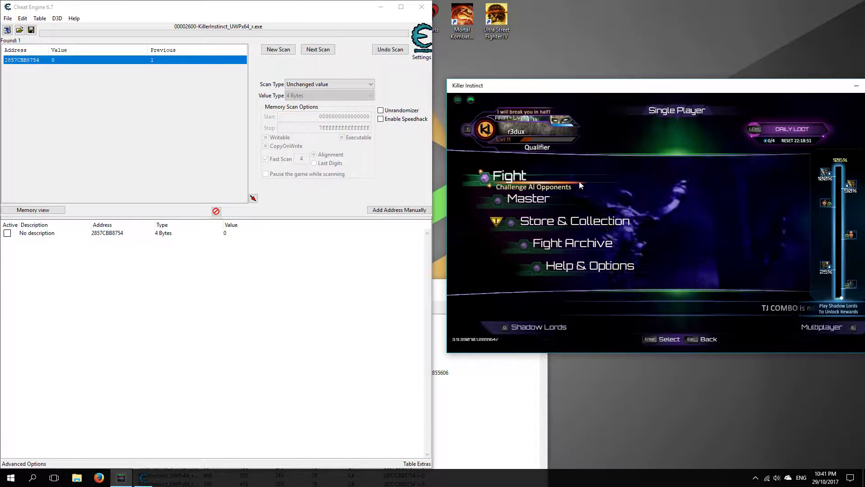
# Rescan the pointer list for address 2857CBB8754 with the invalid-pointers-only filter turned off, and store the results as 3
pyautogui.doubleClick(115, 233)
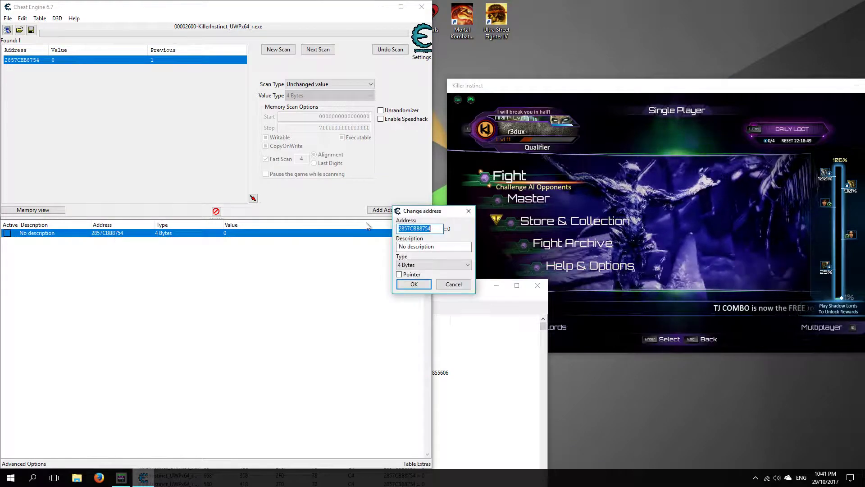
pyautogui.click(412, 284)
pyautogui.moveTo(465, 288); pyautogui.dragTo(352, 69)
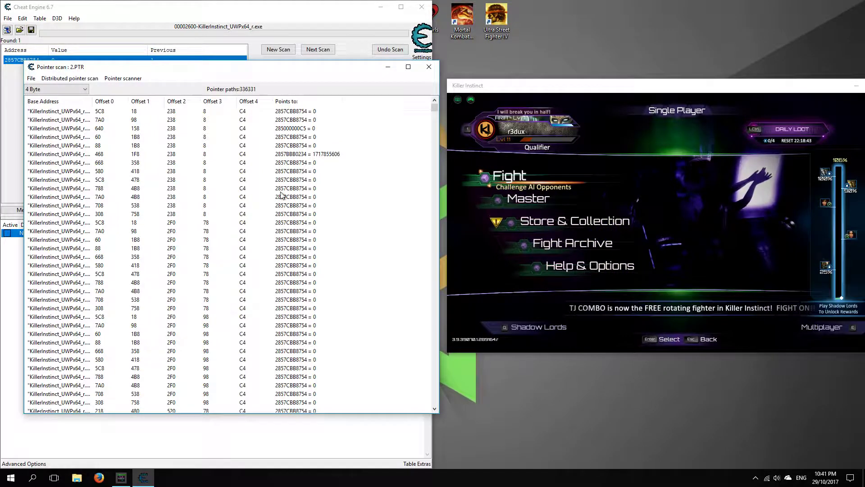
pyautogui.click(117, 79)
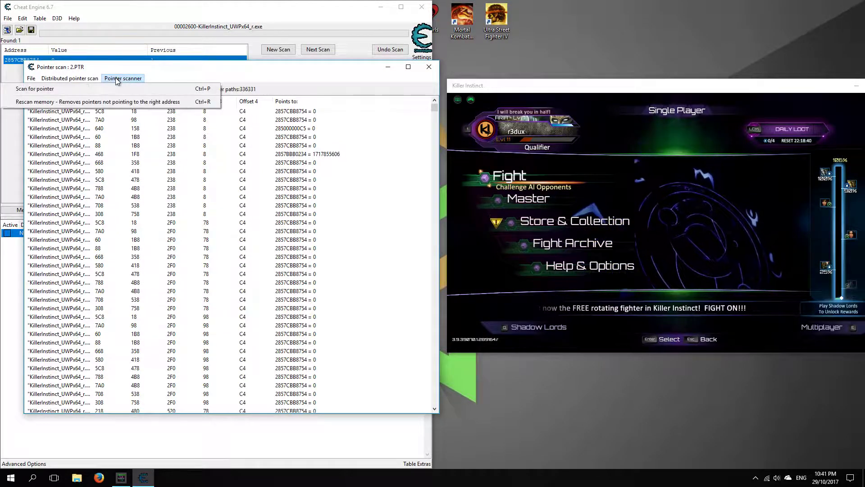
pyautogui.click(125, 103)
pyautogui.click(375, 226)
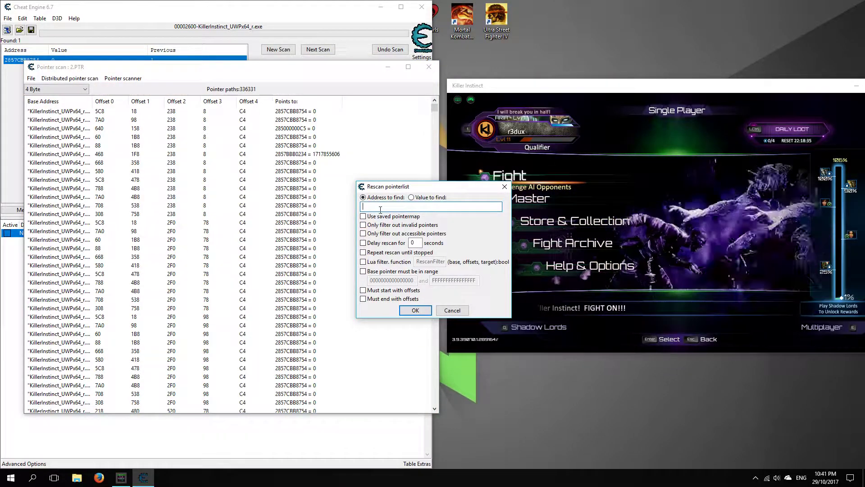
pyautogui.click(415, 310)
pyautogui.write('3')
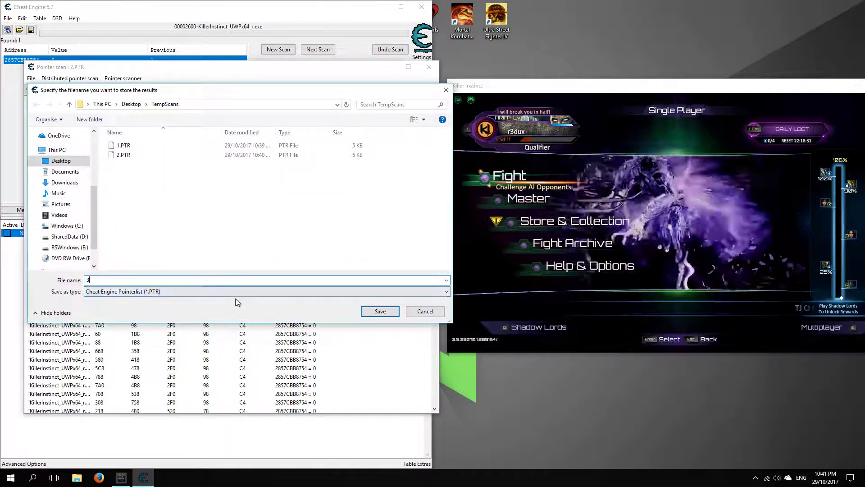
pyautogui.click(380, 310)
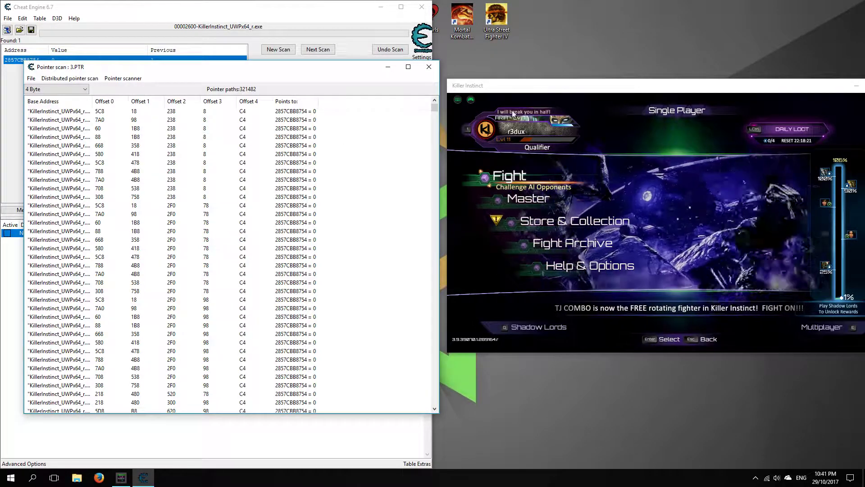
# Move the Killer Instinct window fully into view and close the game
pyautogui.moveTo(746, 91); pyautogui.dragTo(622, 89)
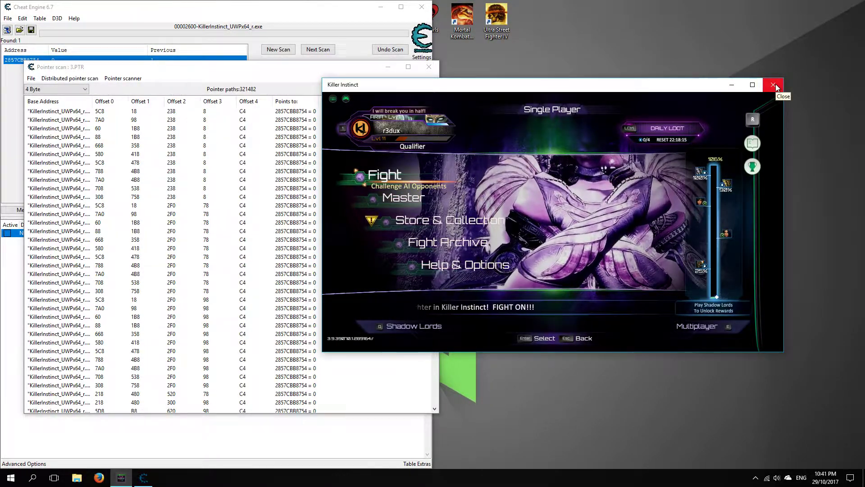
pyautogui.click(774, 84)
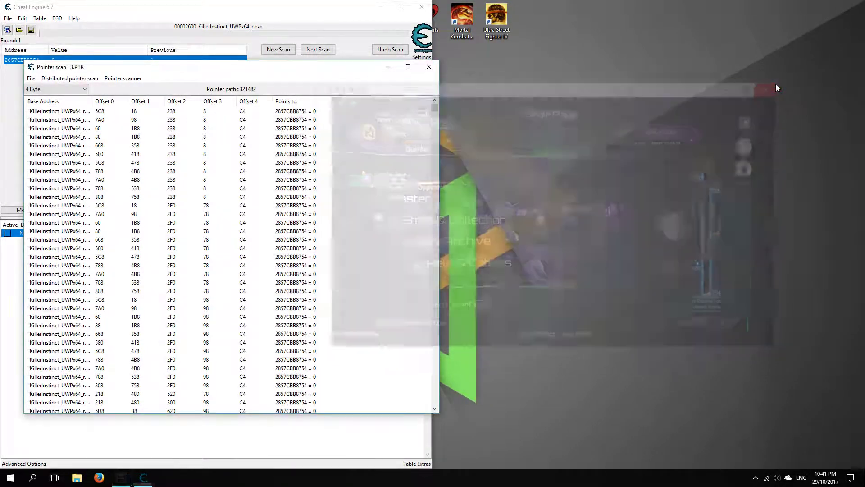
# Relaunch Killer Instinct and proceed to its main menu
pyautogui.click(6, 482)
pyautogui.write('ll')
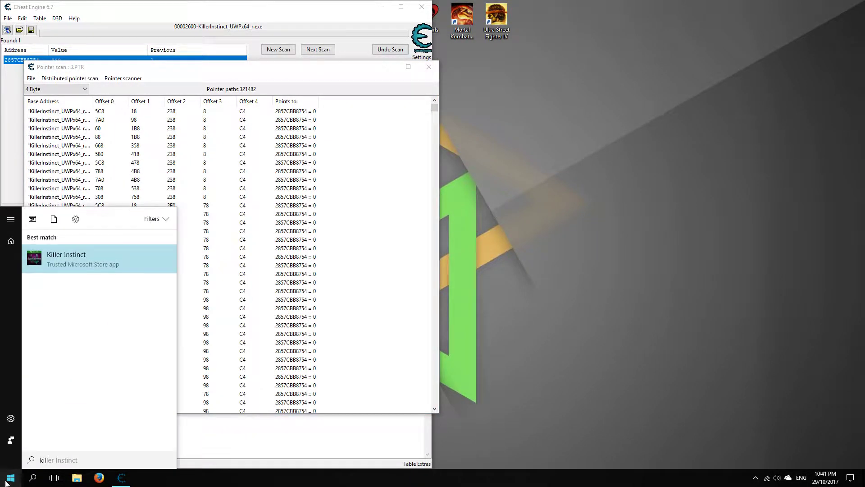
pyautogui.press('Return')
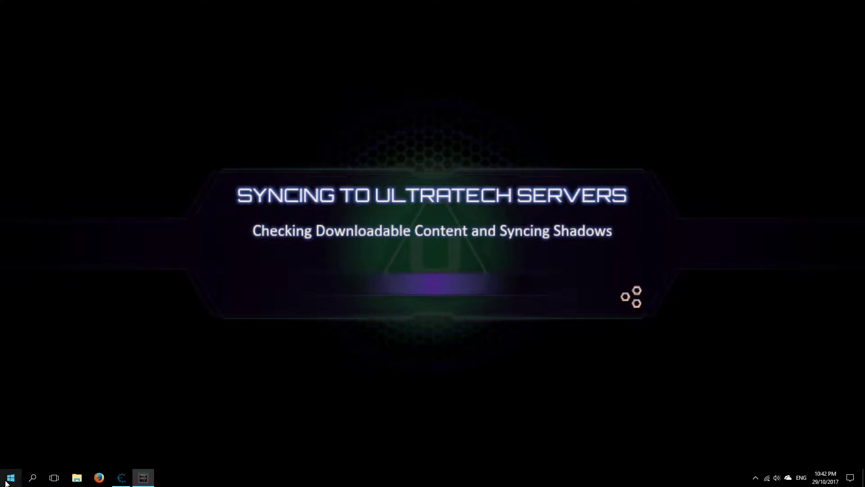
pyautogui.press('Return')
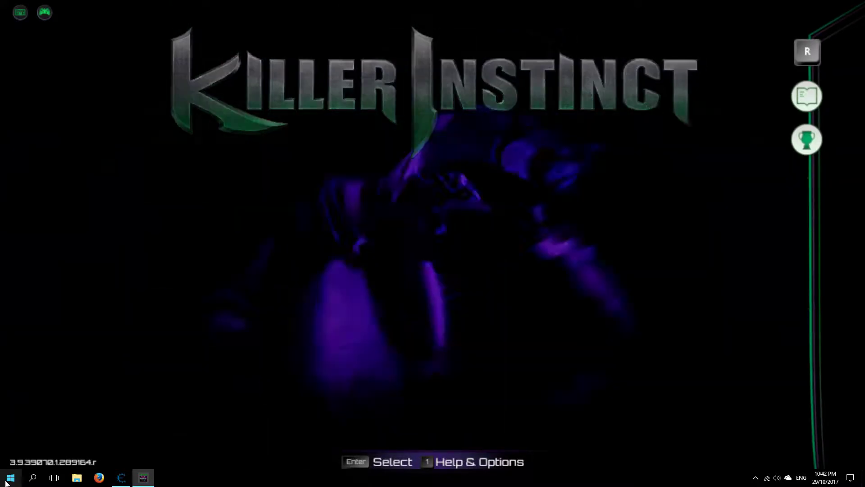
# Turn Fullscreen off in the game's graphics settings, keep the changes and return to the main menu
pyautogui.press('1')
pyautogui.press('Down')
pyautogui.press('Down')
pyautogui.press('Return')
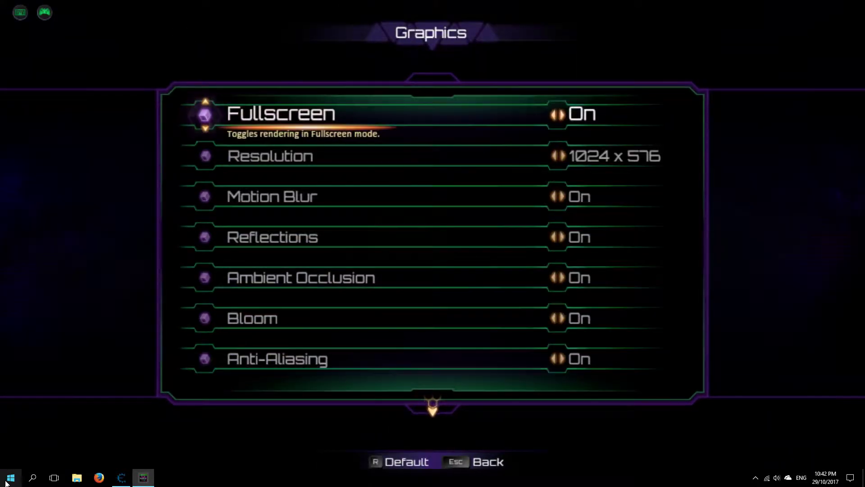
pyautogui.press('Right')
pyautogui.press('Escape')
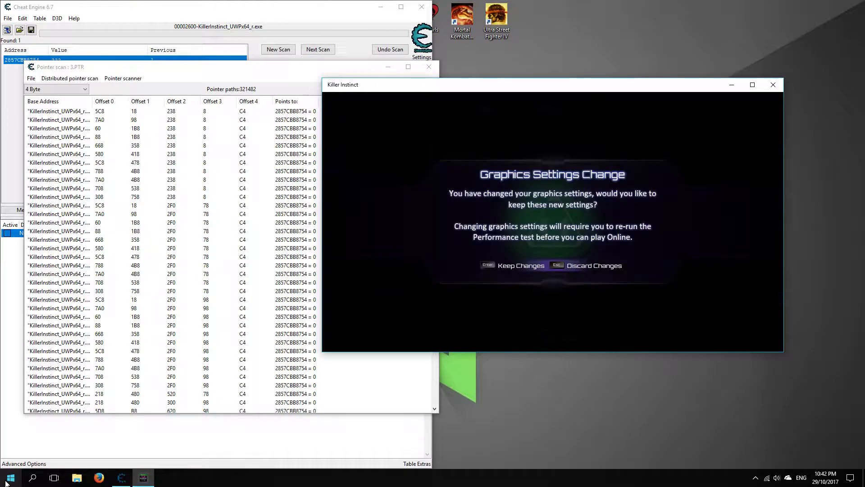
pyautogui.press('Return')
pyautogui.press('Escape')
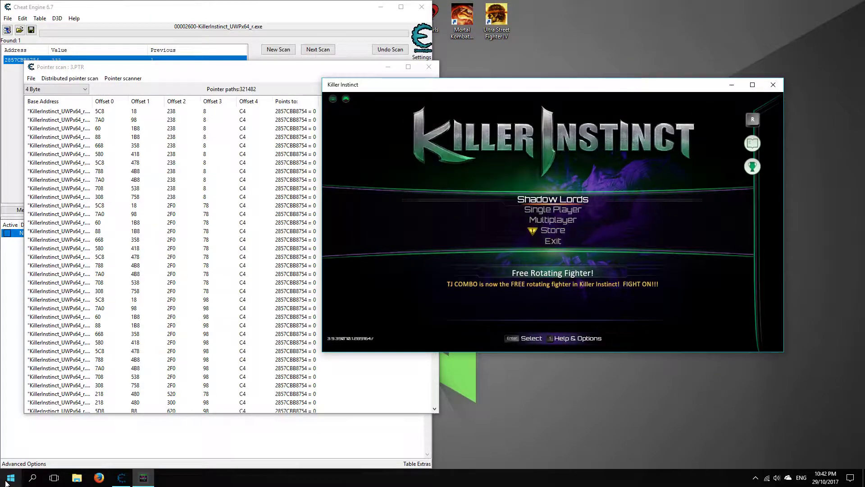
# Enter the Single Player menu, dismiss the Daily Loot screen and move the game window clear of Cheat Engine's main window
pyautogui.press('Down')
pyautogui.press('Return')
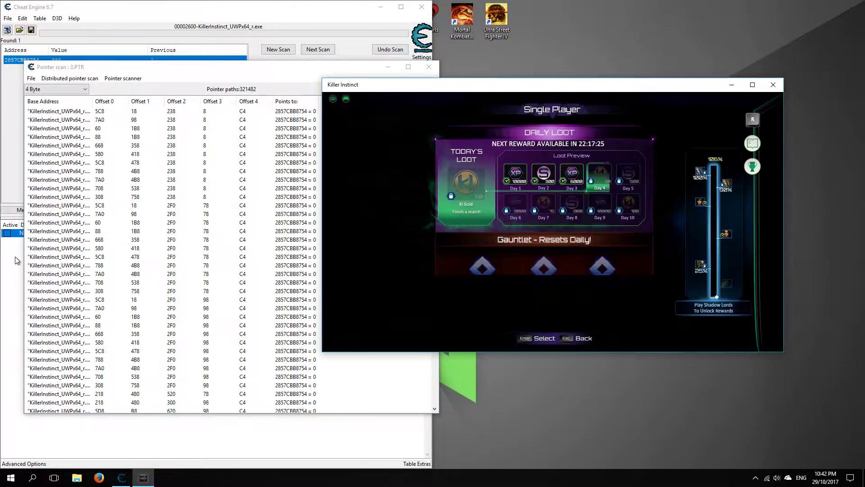
pyautogui.press('Escape')
pyautogui.moveTo(512, 84); pyautogui.dragTo(670, 99)
# Attach Cheat Engine to the new process 00002984-KillerInstinct_UWPx64_r.exe and keep the current address list
pyautogui.click(214, 52)
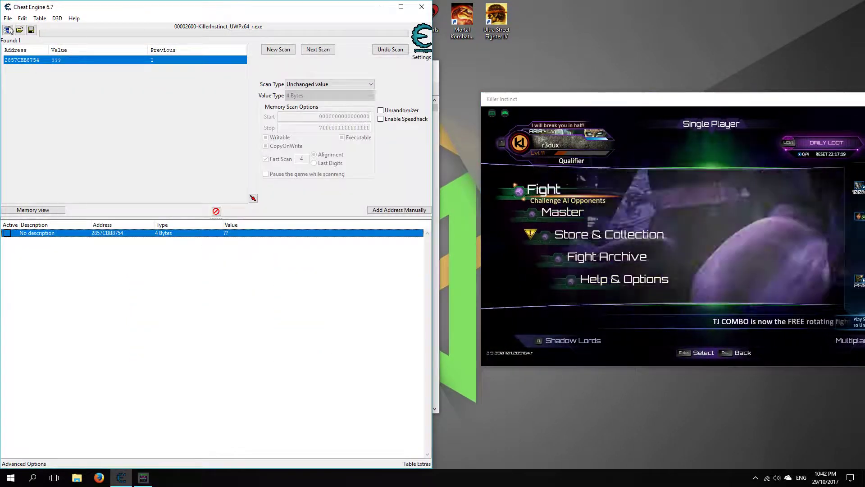
pyautogui.click(8, 29)
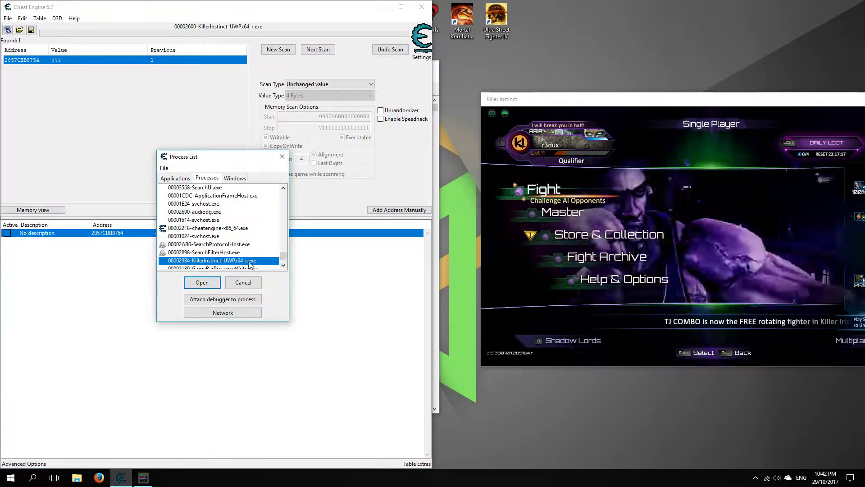
pyautogui.click(207, 284)
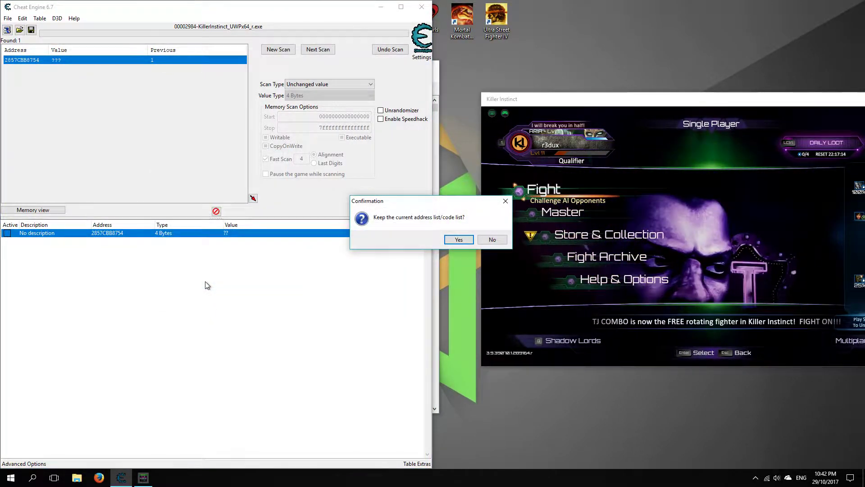
pyautogui.click(458, 240)
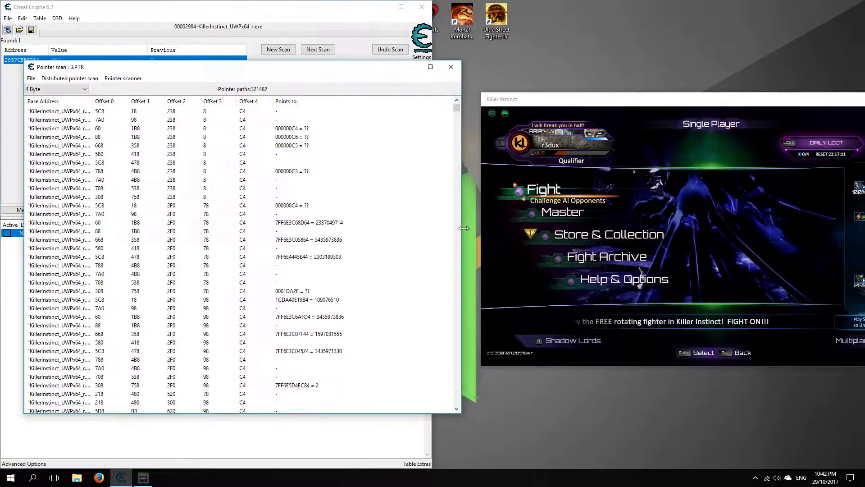
# Highlight Help & Options in the game's menu and run a new exact-value first scan for 4
pyautogui.click(356, 54)
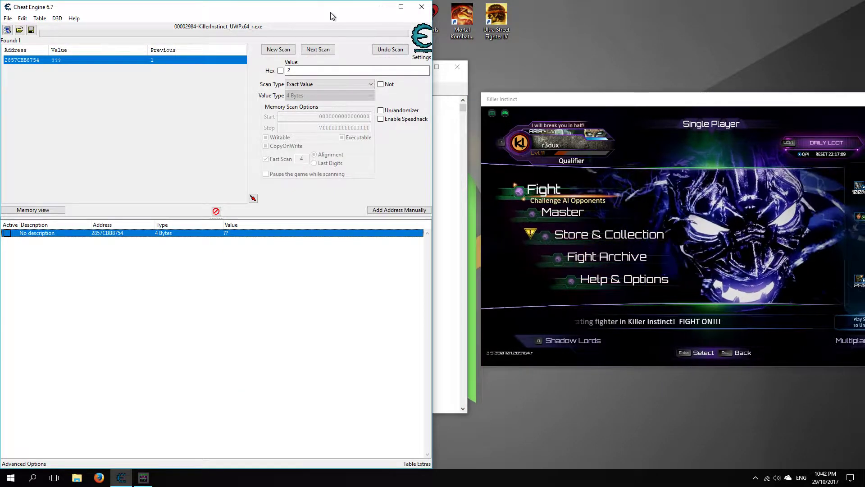
pyautogui.click(607, 189)
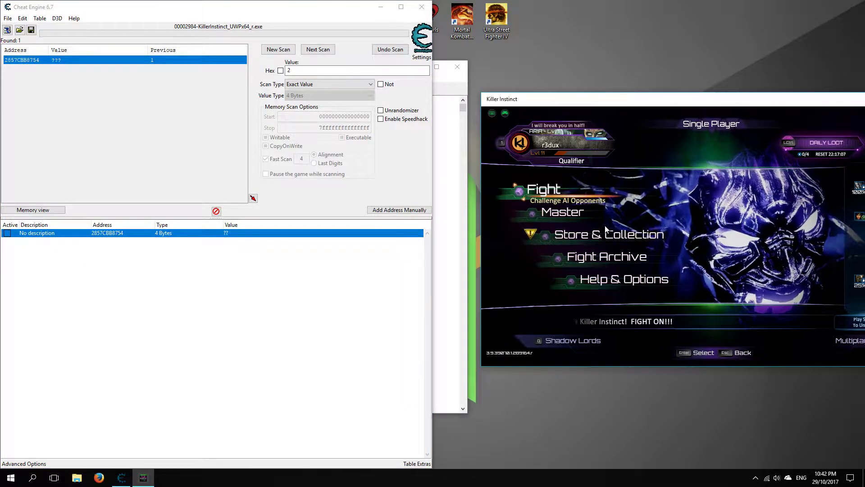
pyautogui.press('Down')
pyautogui.press('Down')
pyautogui.press('Down')
pyautogui.press('Down')
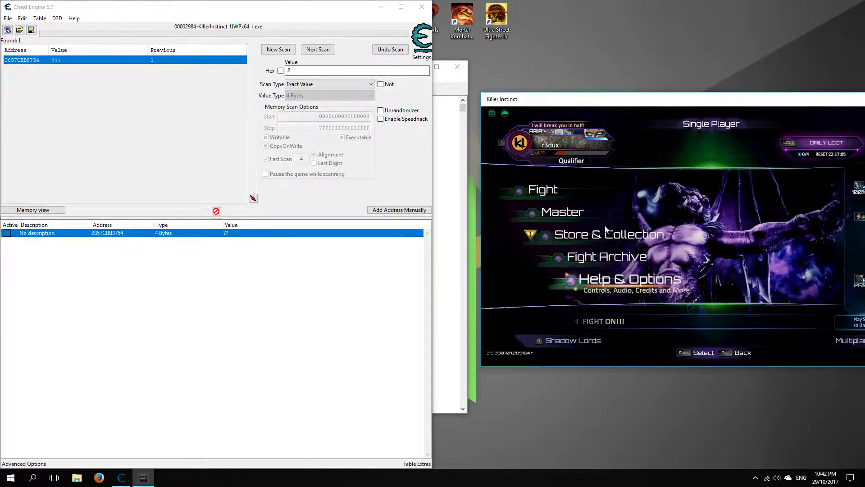
pyautogui.click(297, 70)
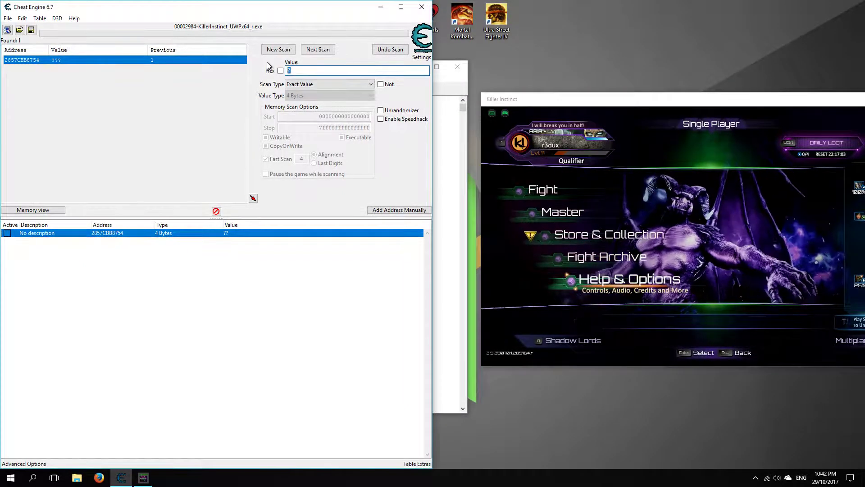
pyautogui.write('4')
pyautogui.click(276, 50)
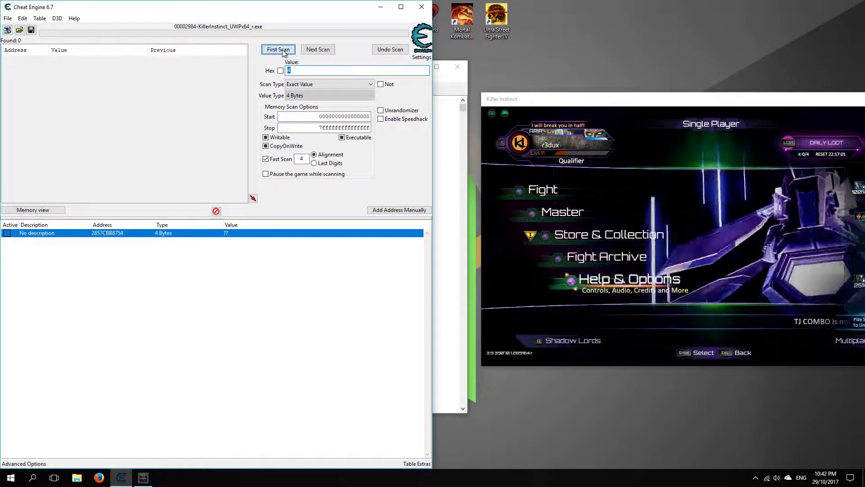
pyautogui.click(282, 50)
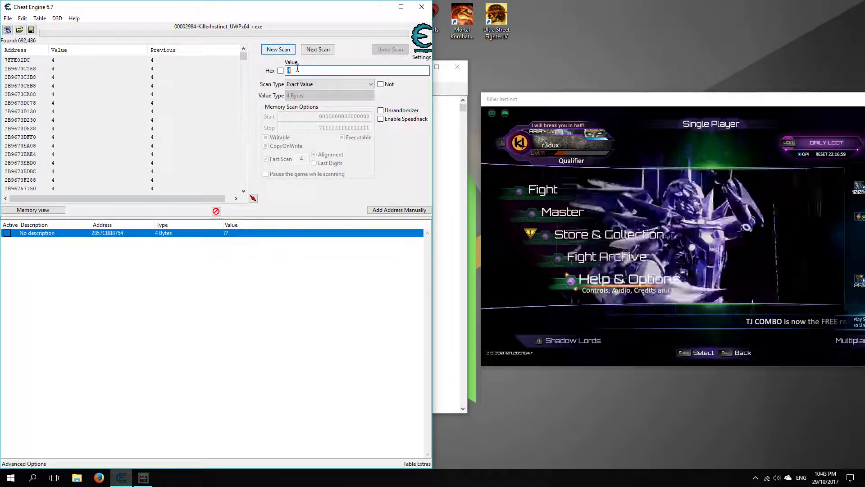
# Highlight Store & Collection in the game and narrow the scan results to exact value 2
pyautogui.click(598, 217)
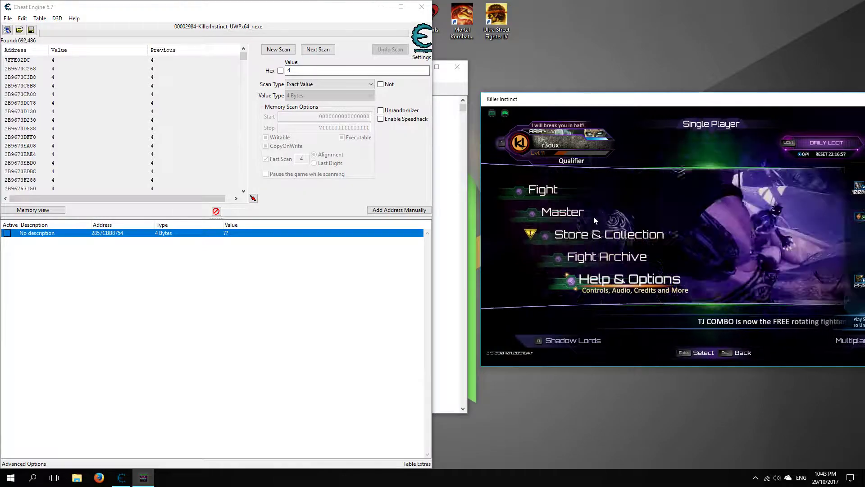
pyautogui.click(271, 66)
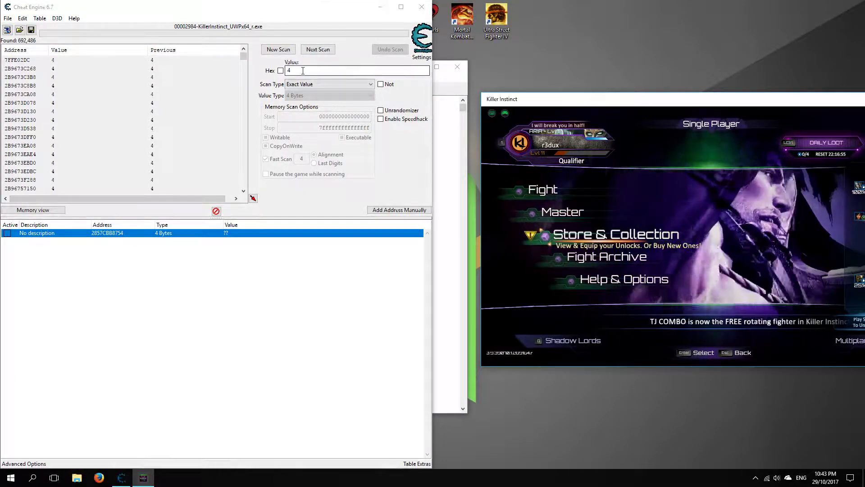
pyautogui.write('2')
pyautogui.click(318, 49)
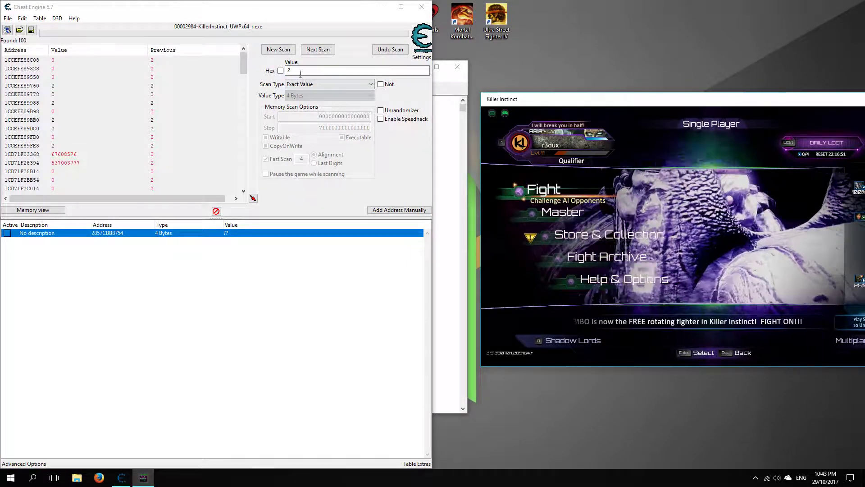
# With Fight highlighted in the game, narrow the results to exact value 0 and repeat that scan to remove fluctuating addresses
pyautogui.write('0')
pyautogui.click(313, 51)
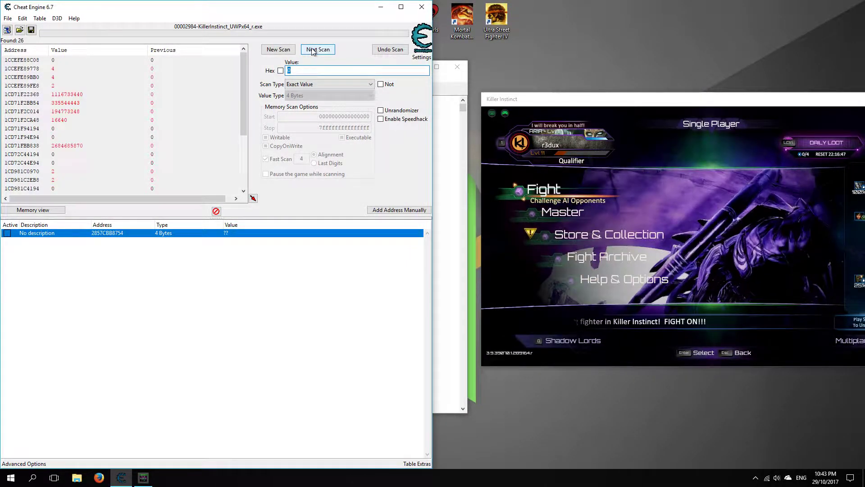
pyautogui.click(313, 51)
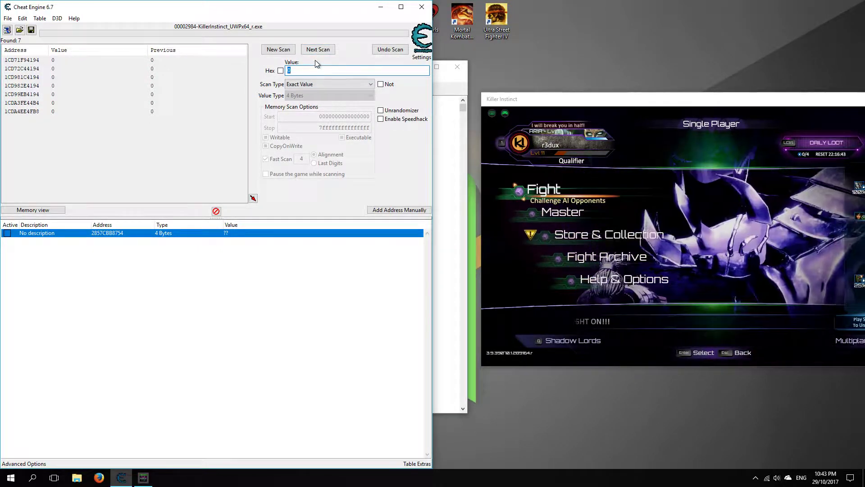
pyautogui.click(317, 51)
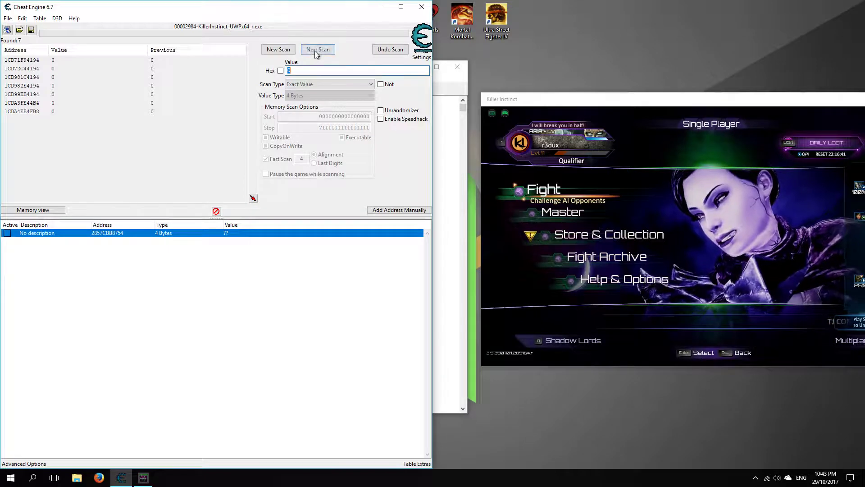
# Highlight Help & Options again and narrow the remaining results to exact value 4
pyautogui.click(567, 203)
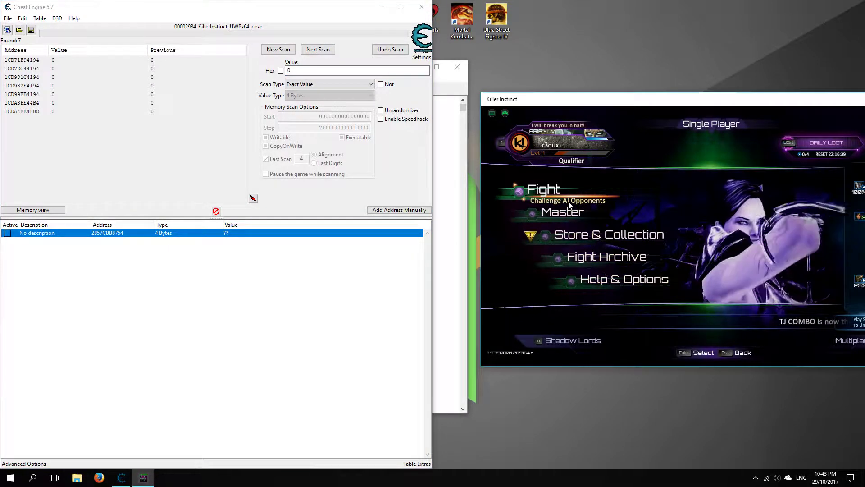
pyautogui.press('Up')
pyautogui.click(263, 67)
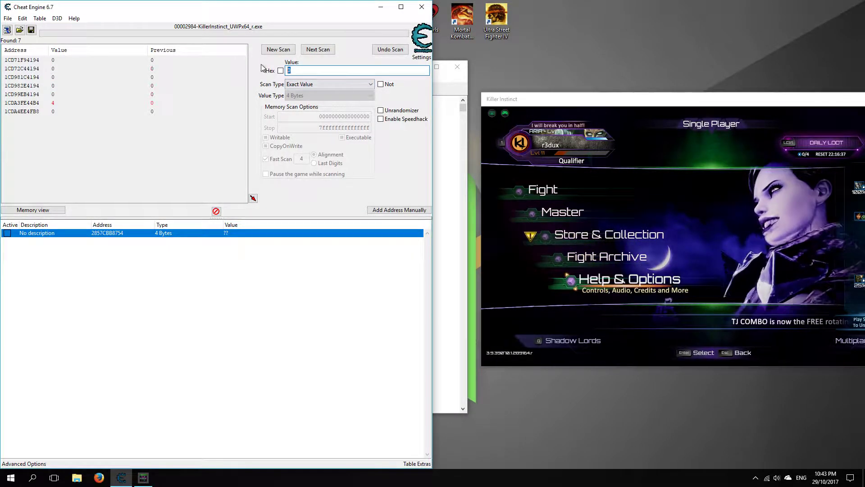
pyautogui.write('4')
pyautogui.click(317, 50)
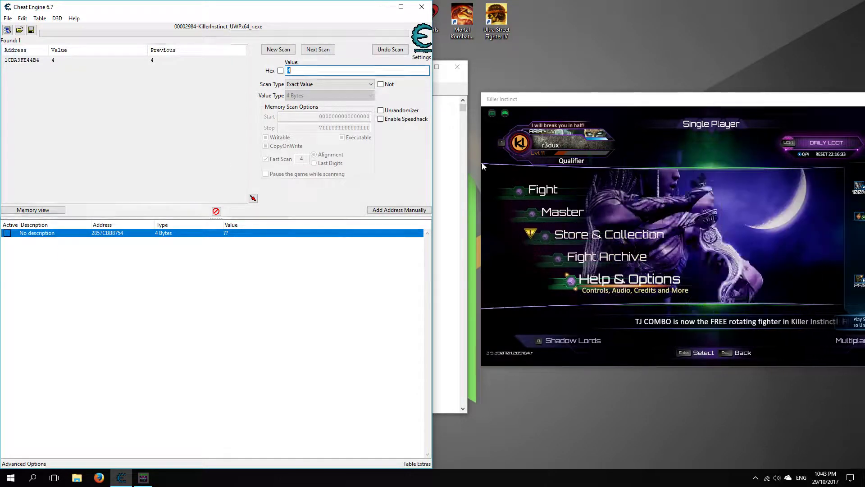
# Move the game's menu highlight up from Help & Options to Master to check the remaining address
pyautogui.click(577, 220)
pyautogui.press('Up')
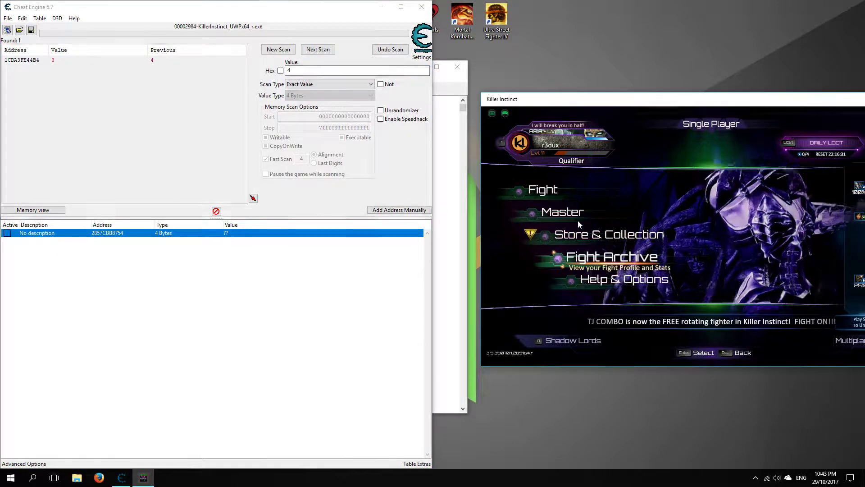
pyautogui.press('Up')
pyautogui.press('Up')
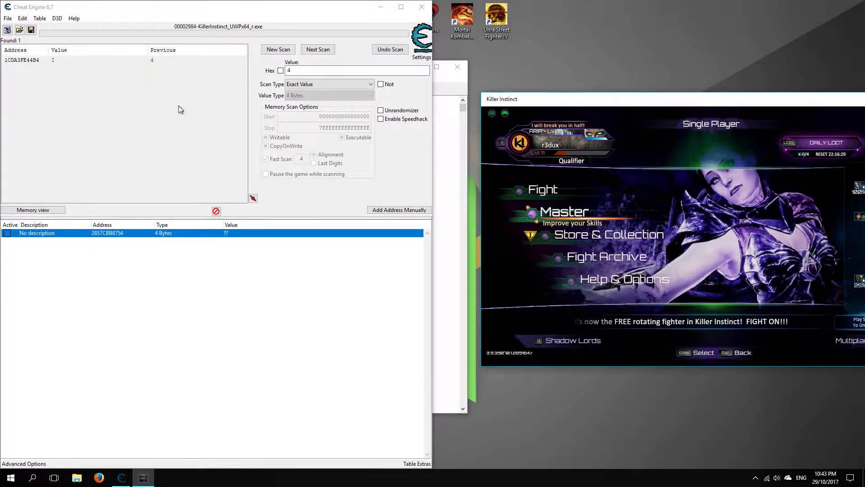
# Add the found address 1CDA3FE44B4 to the address list and open its entry to obtain the address
pyautogui.doubleClick(22, 60)
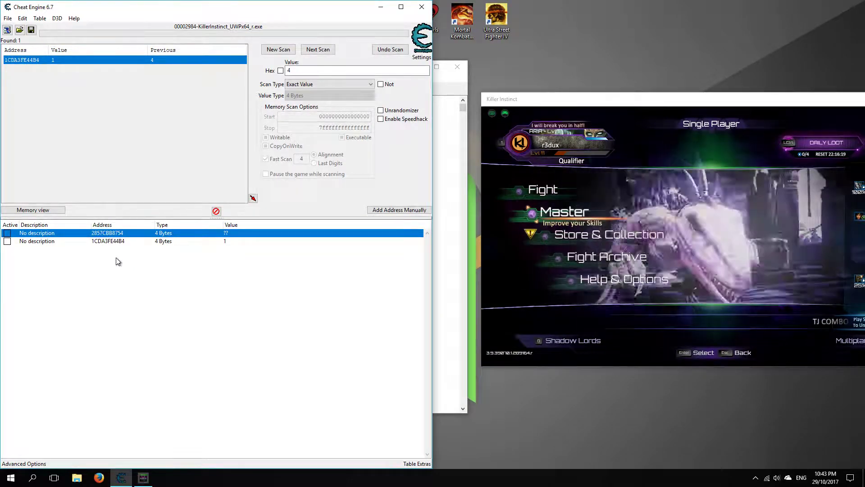
pyautogui.doubleClick(115, 239)
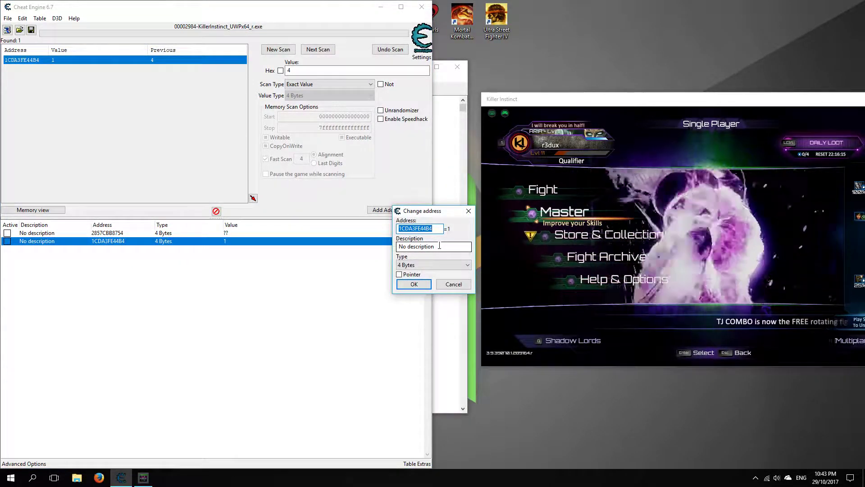
pyautogui.click(414, 284)
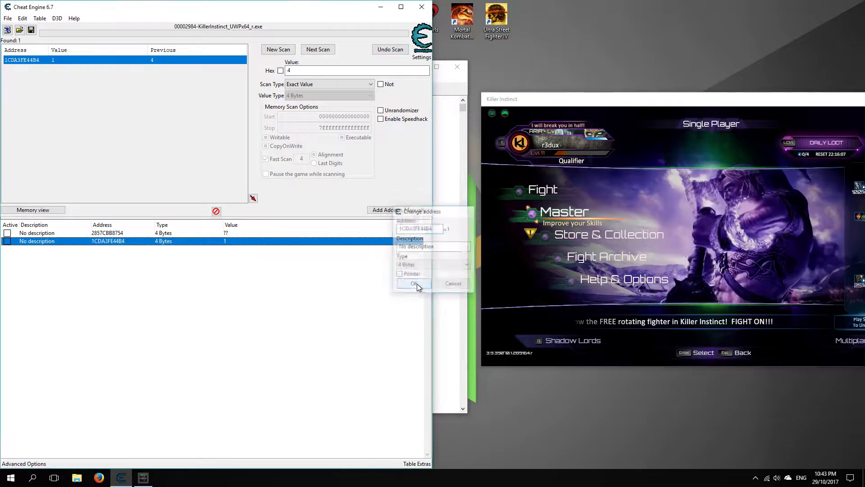
# Rescan the pointer list for address 1CDA3FE44B4 and save the filtered results as 4.PTR in TempScans
pyautogui.click(447, 167)
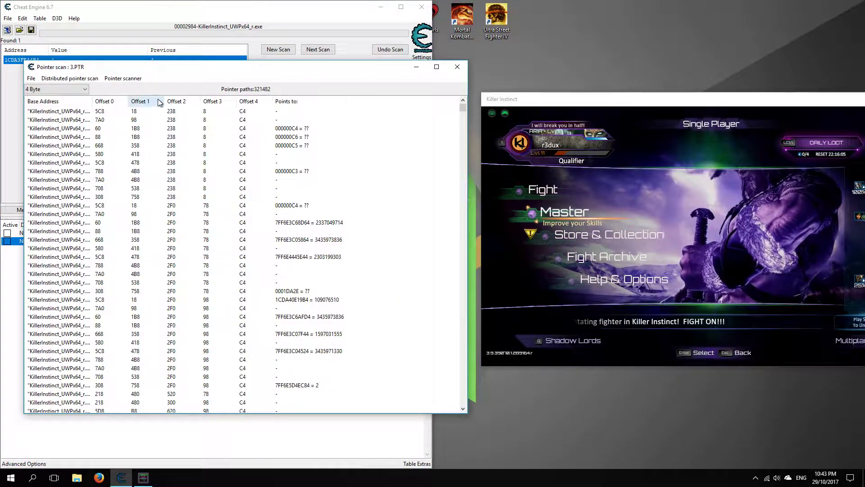
pyautogui.click(125, 78)
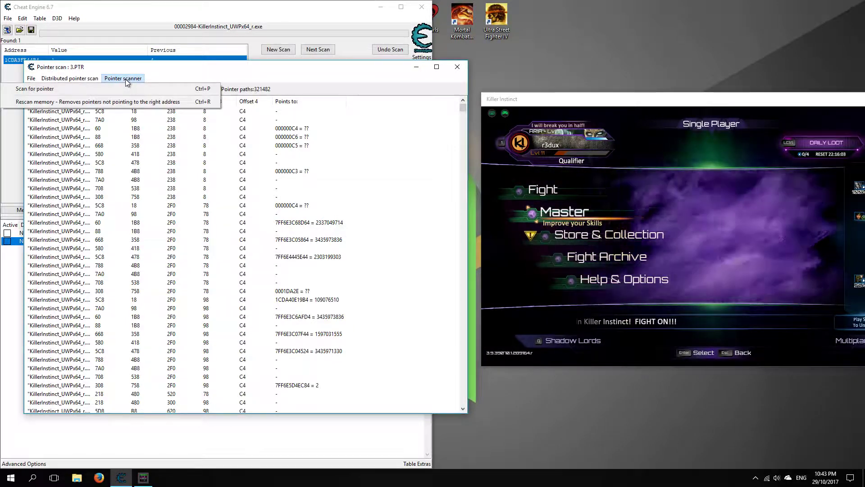
pyautogui.click(136, 102)
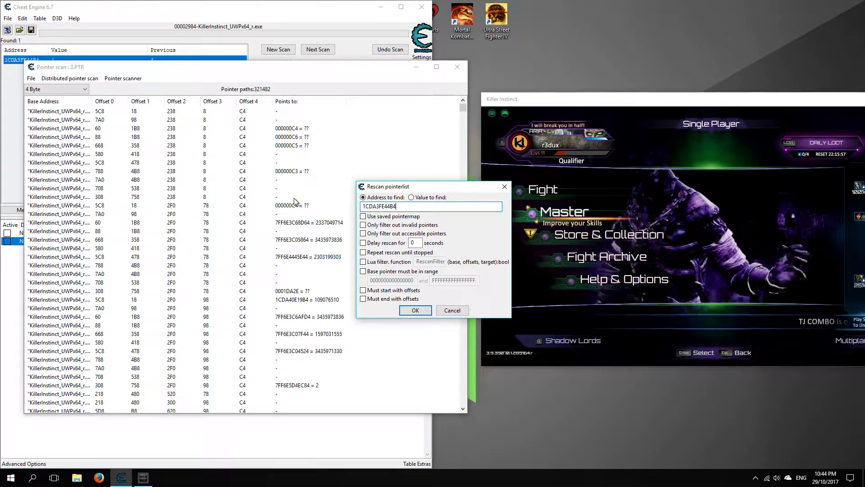
pyautogui.click(415, 310)
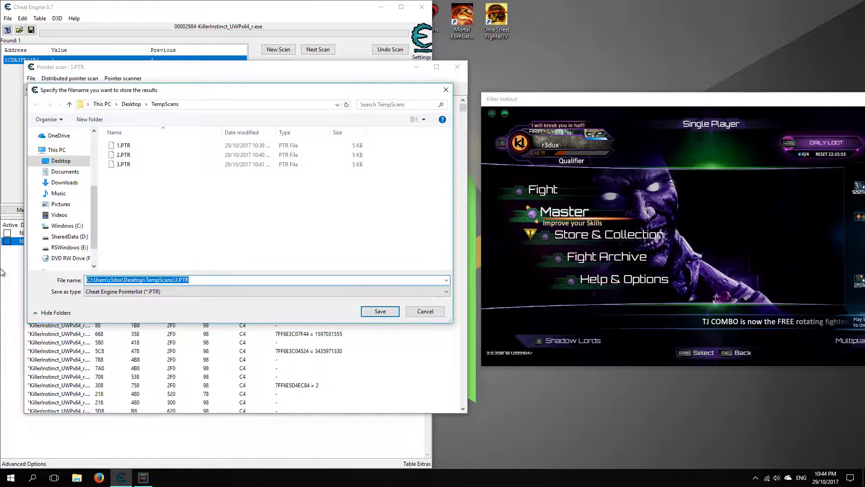
pyautogui.write('4')
pyautogui.click(380, 311)
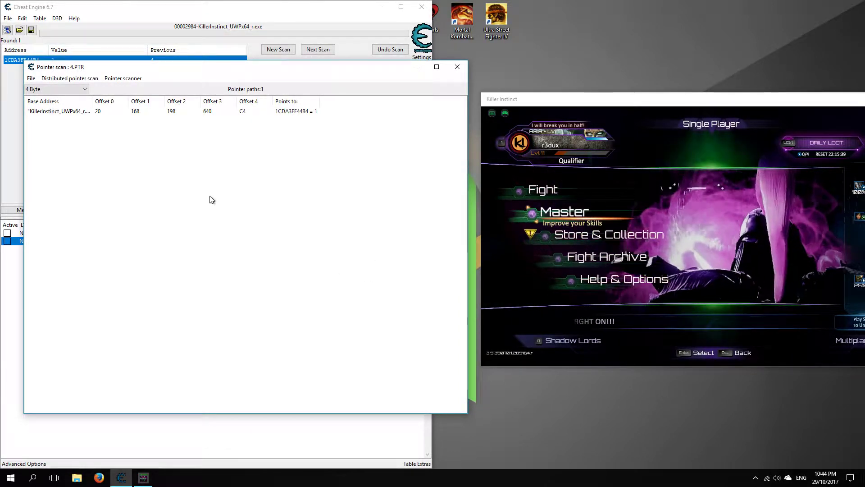
# Browse in File Explorer to the folder C:\SoniFight\PointerChainTester\bin\x64\Debug
pyautogui.click(77, 482)
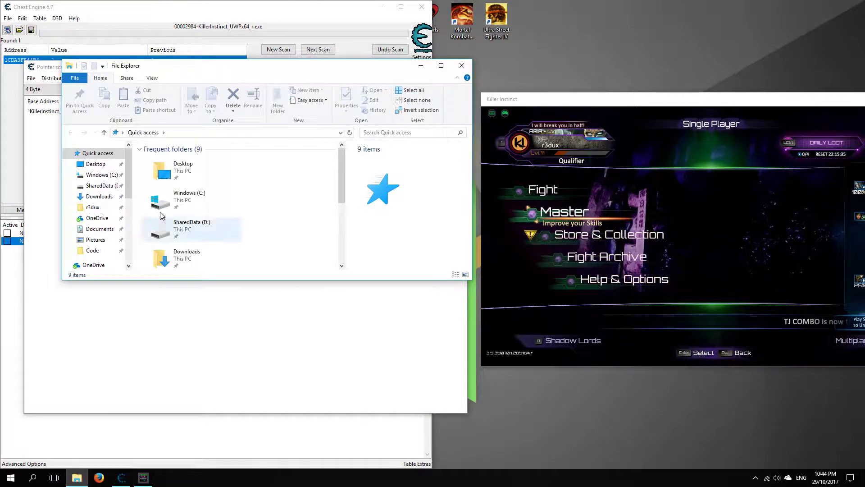
pyautogui.doubleClick(188, 194)
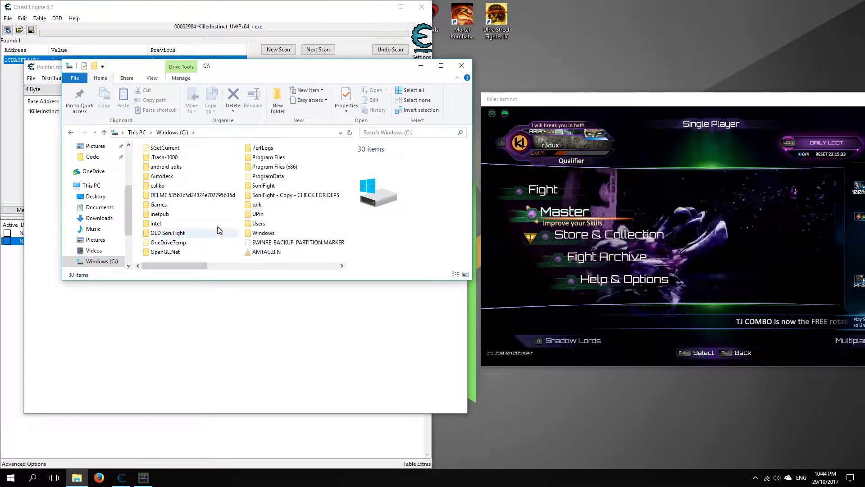
pyautogui.scroll(-2, 265, 190)
pyautogui.click(265, 186)
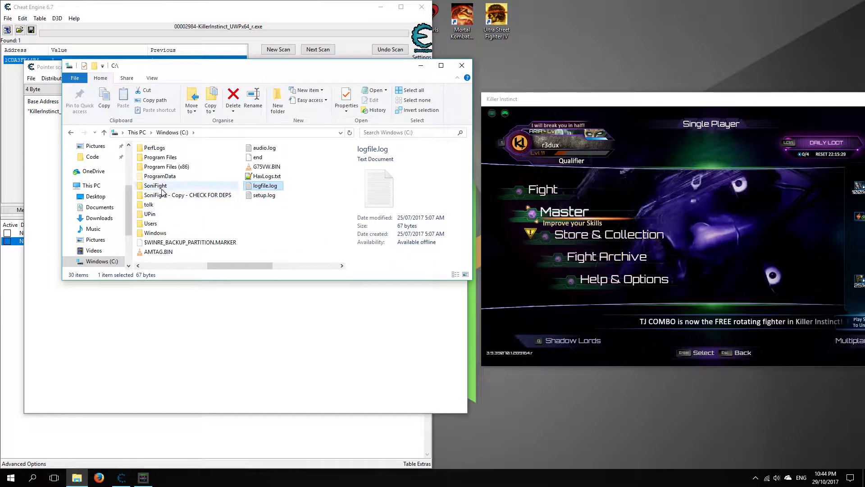
pyautogui.doubleClick(156, 186)
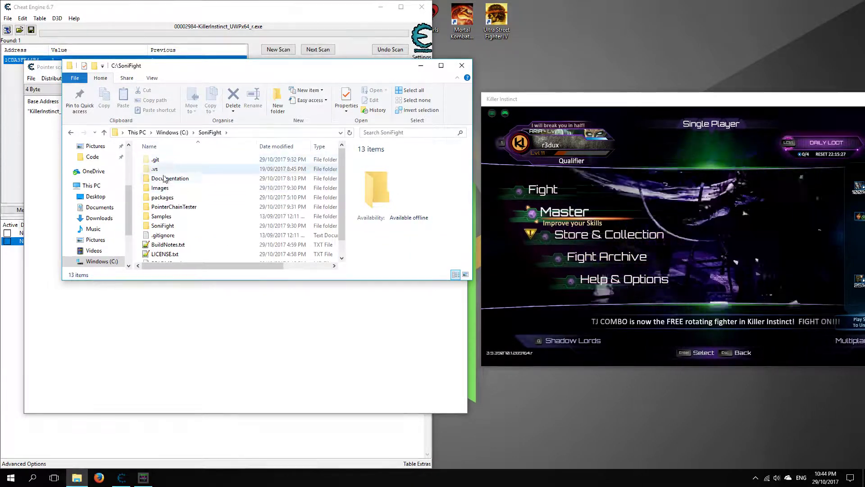
pyautogui.doubleClick(173, 208)
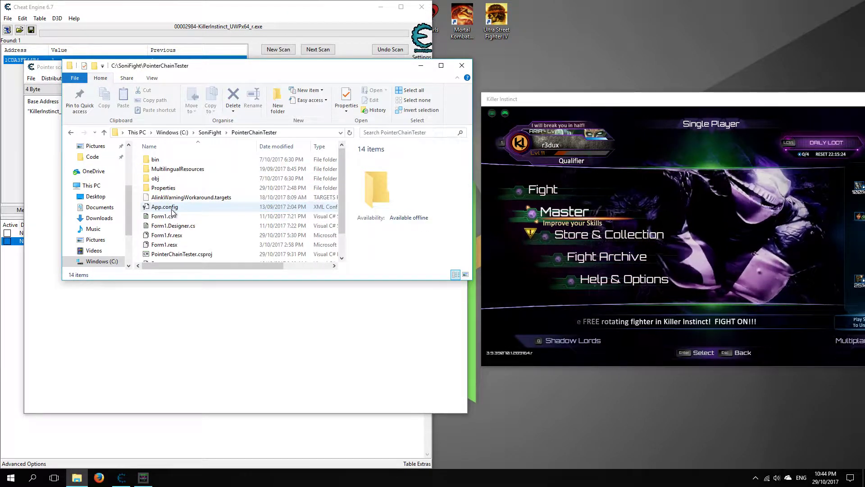
pyautogui.doubleClick(155, 159)
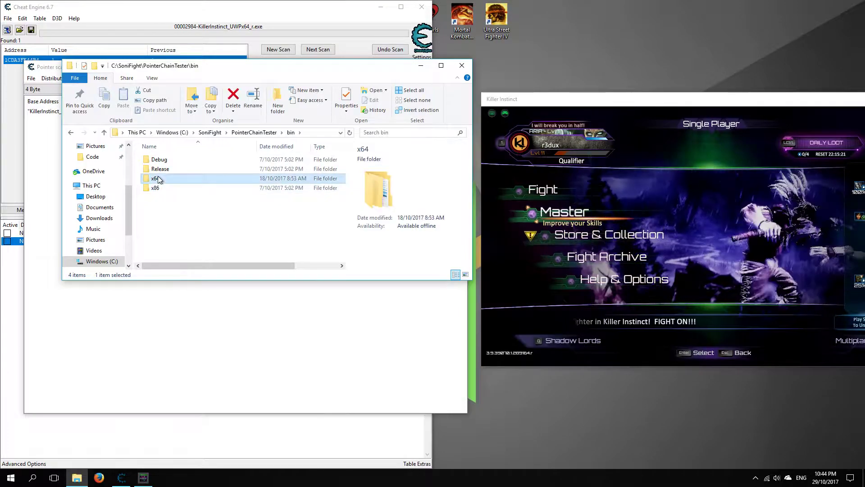
pyautogui.doubleClick(157, 177)
pyautogui.doubleClick(157, 160)
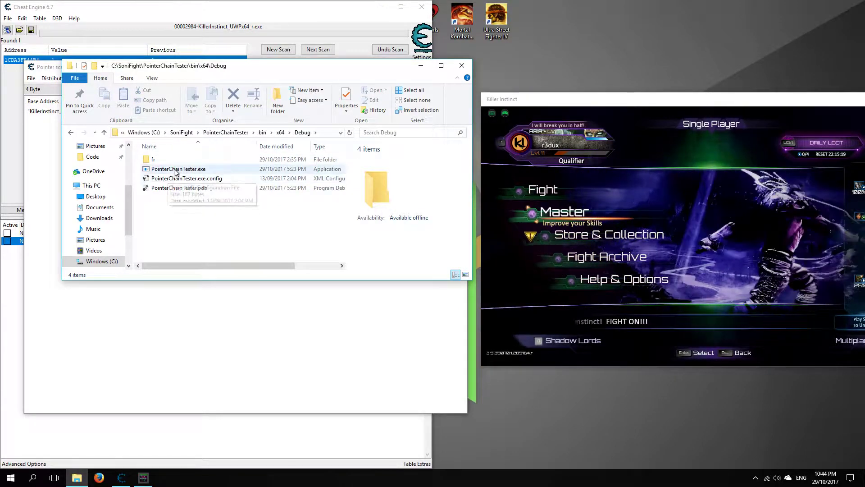
# Launch PointerChainTester.exe and arrange the windows so both the tester and the pointer scan results are uncovered
pyautogui.click(175, 170)
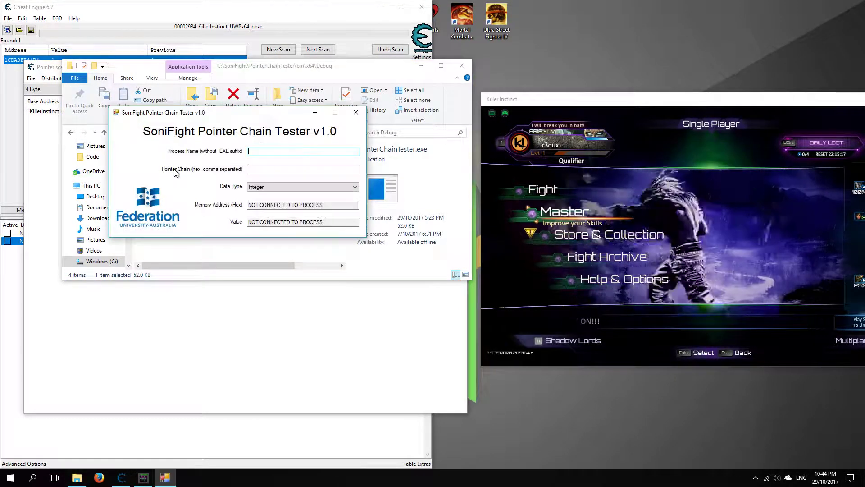
pyautogui.moveTo(264, 113); pyautogui.dragTo(684, 22)
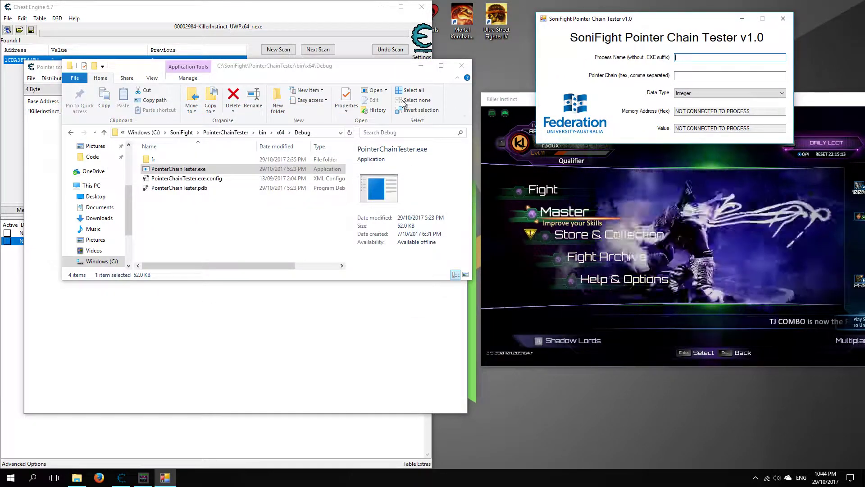
pyautogui.click(415, 69)
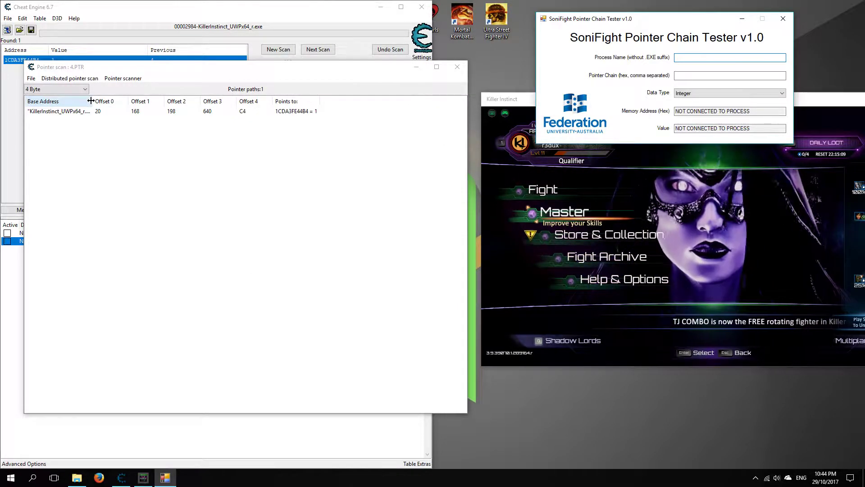
# Widen the Base Address column of the pointer results and set the tester's process name to KillerInstinct_UWPx64_r
pyautogui.moveTo(91, 101); pyautogui.dragTo(166, 101)
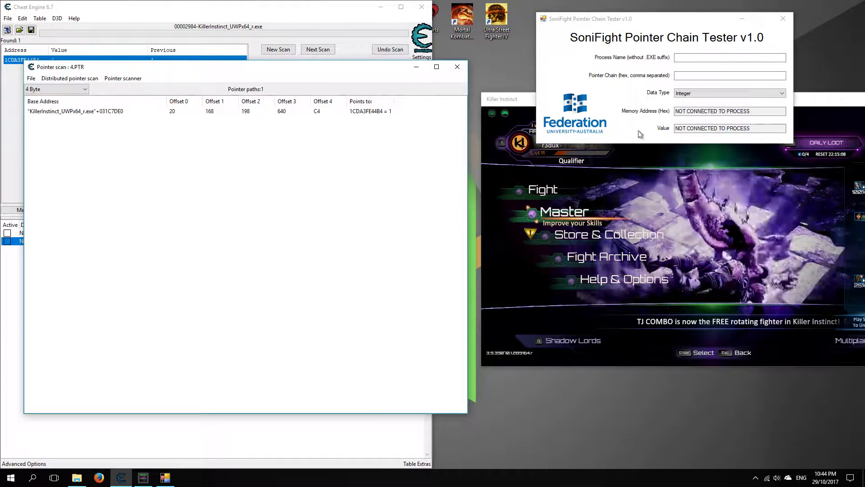
pyautogui.click(720, 59)
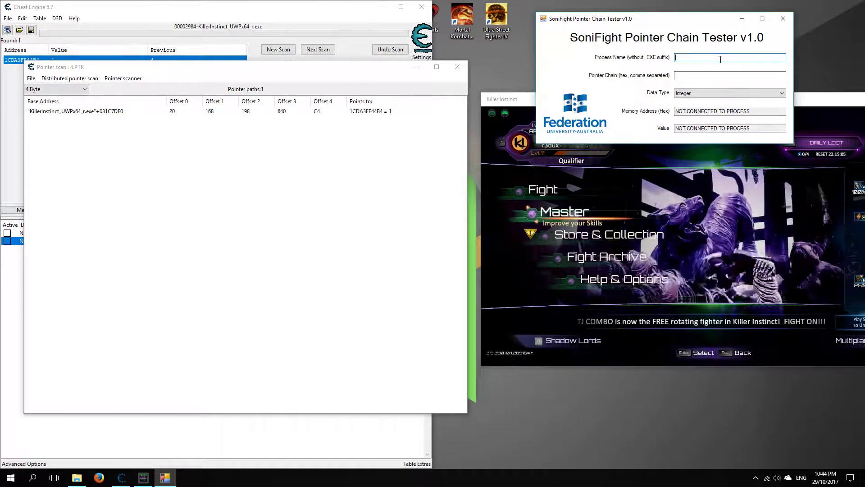
pyautogui.write('Ki')
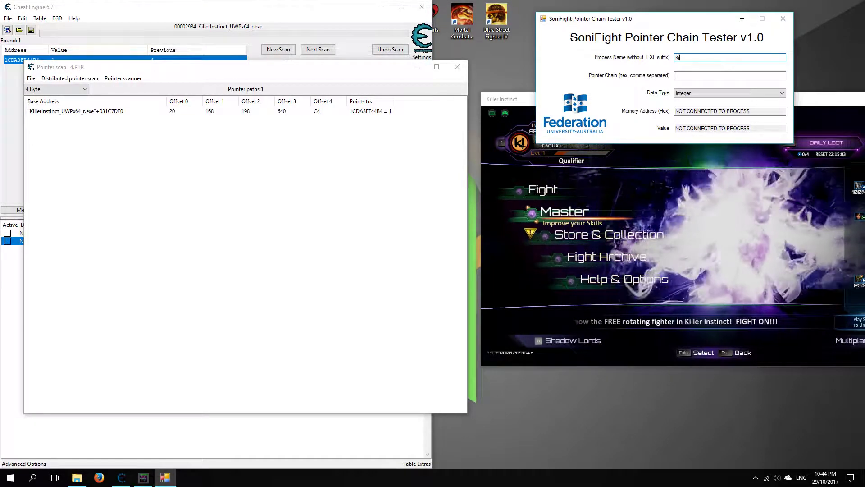
pyautogui.write('llerInstinc')
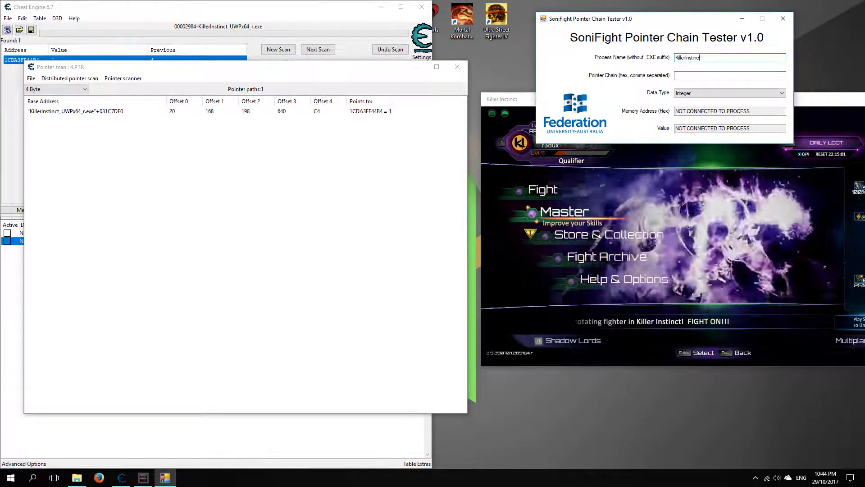
pyautogui.write('t_UWP')
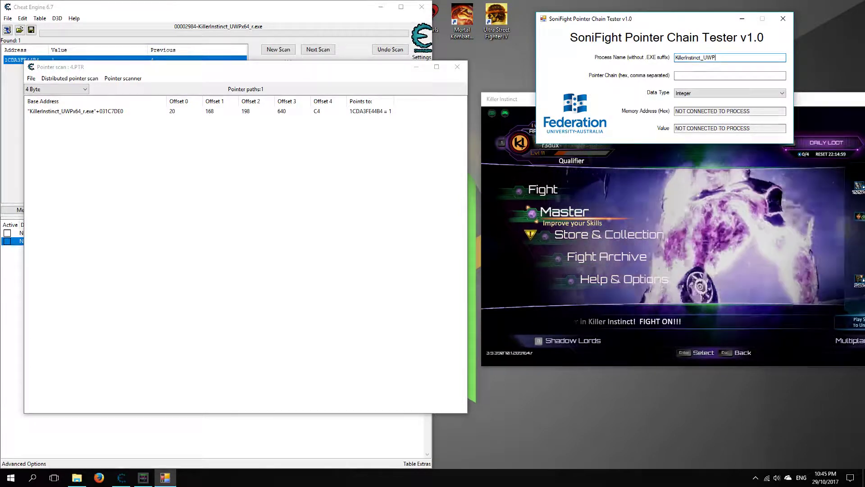
pyautogui.write('x64_r')
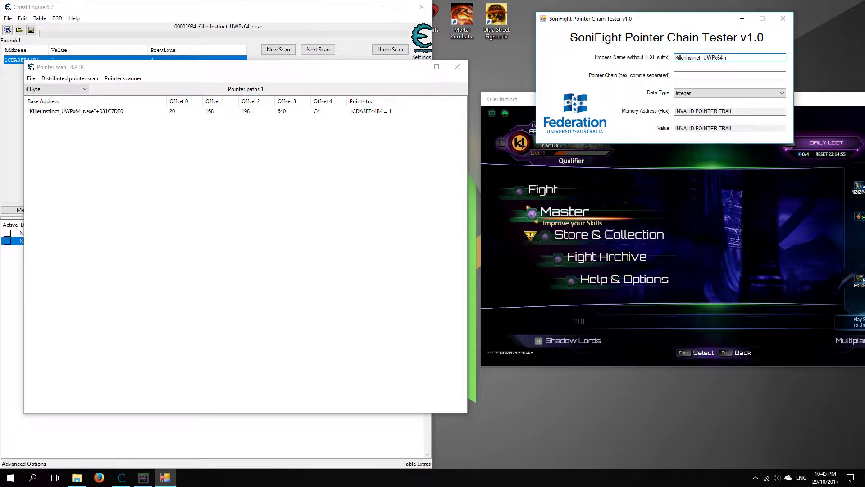
# Enter the found base offset and offsets as the tester's pointer chain: 31c7De0, 20, 168, 198, 640, C4
pyautogui.click(695, 75)
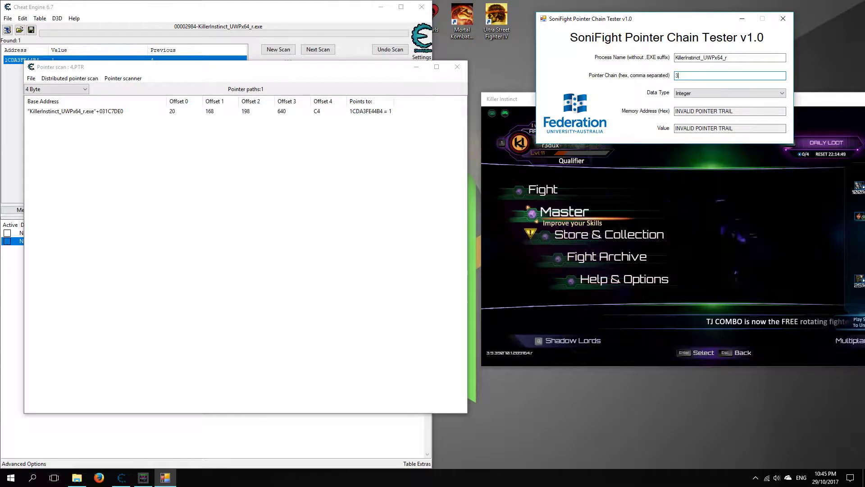
pyautogui.write('31c7D')
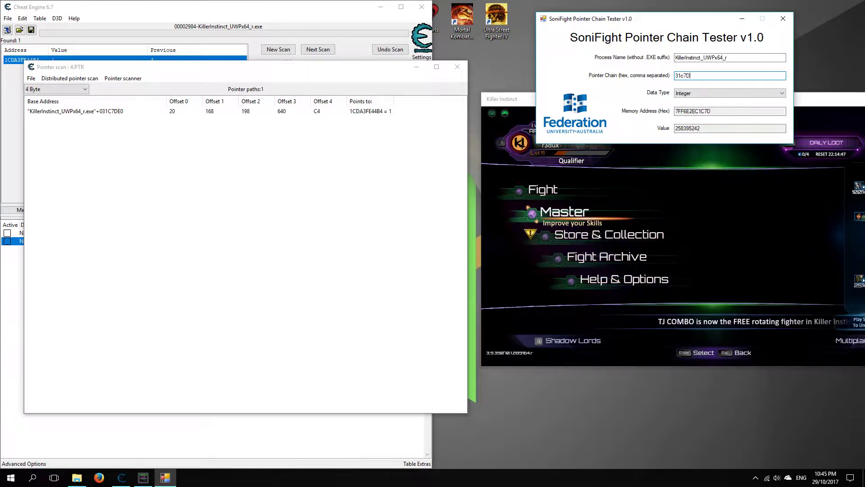
pyautogui.write('e0')
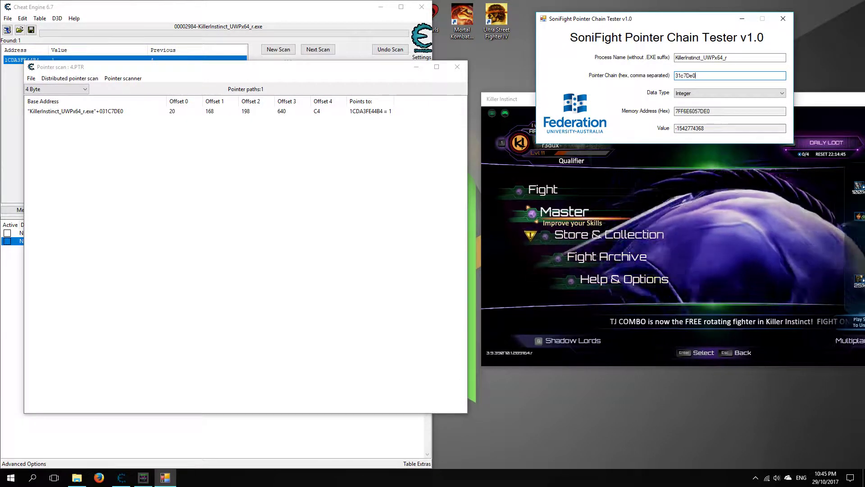
pyautogui.write(', 20')
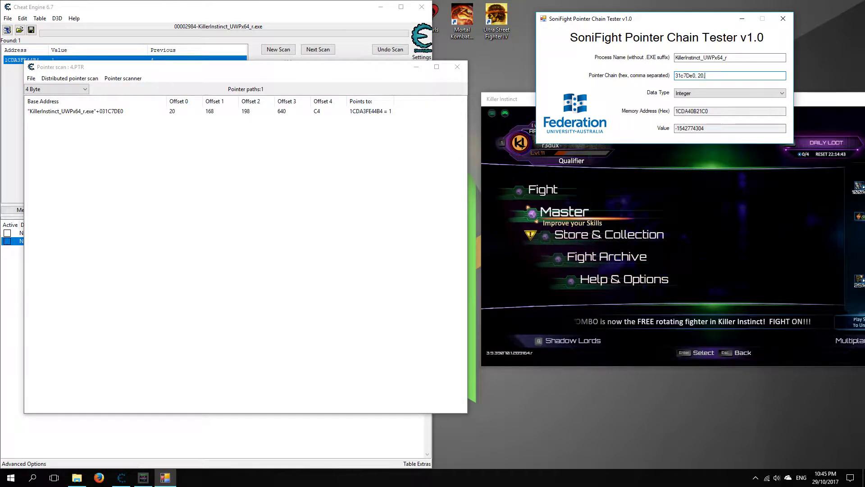
pyautogui.write(', 168, 198, ')
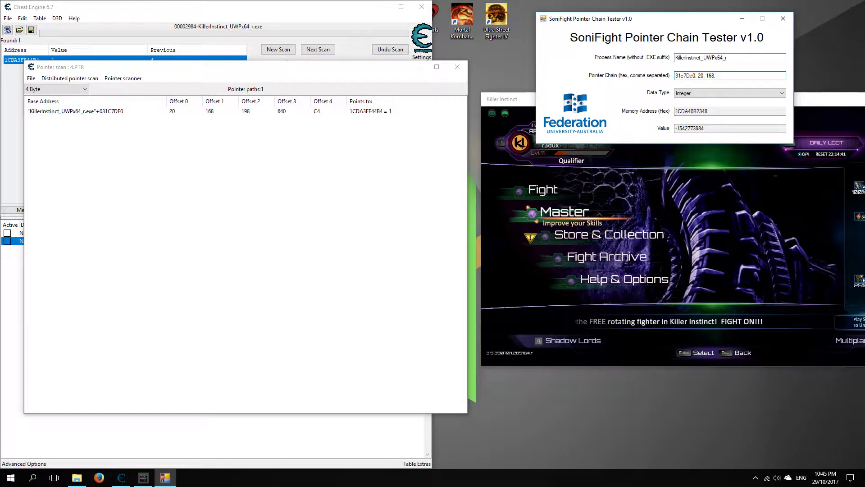
pyautogui.write('640, C')
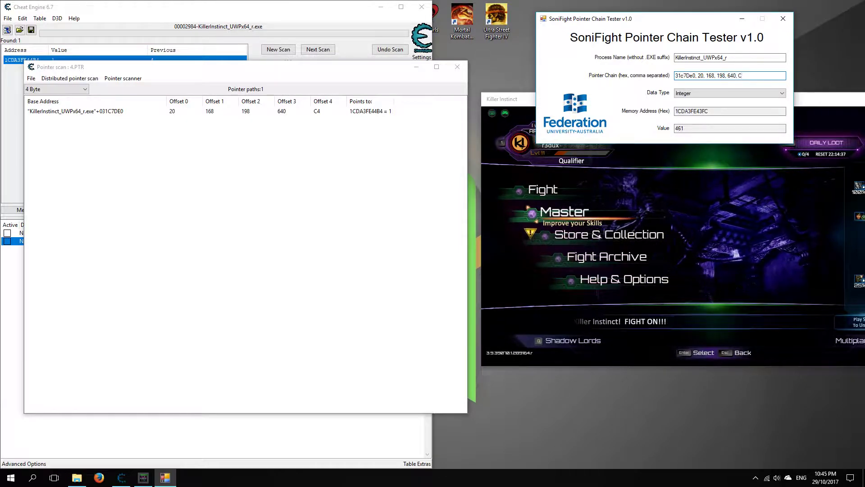
pyautogui.write('4')
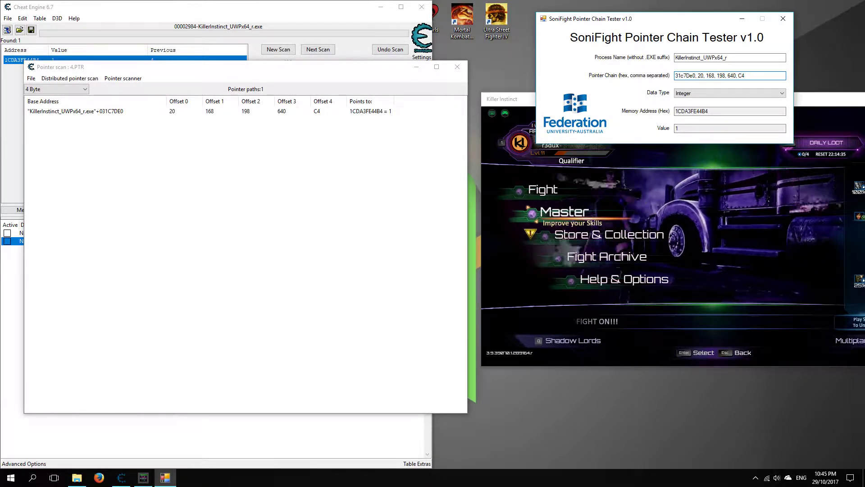
# Place the tester beside the game and move the game's menu highlight from Master down to Help & Options to check the chain
pyautogui.moveTo(692, 23); pyautogui.dragTo(243, 160)
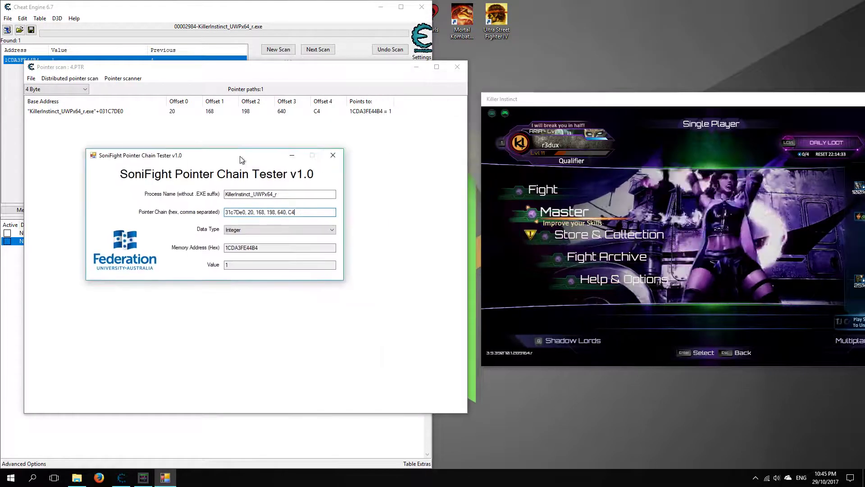
pyautogui.click(621, 214)
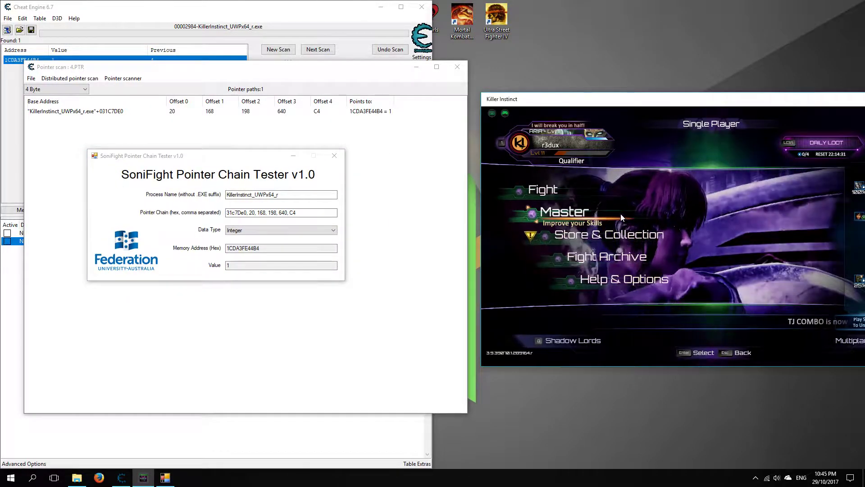
pyautogui.press('Down')
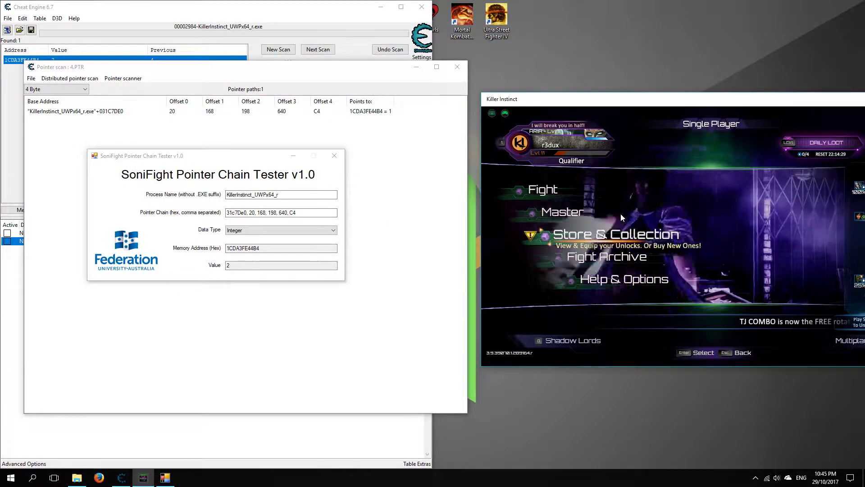
pyautogui.press('Down')
pyautogui.press('Down')
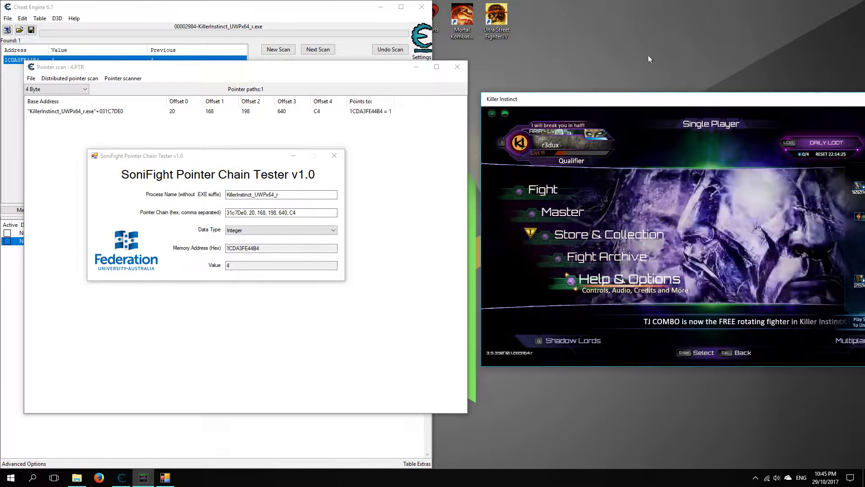
# Bring the Killer Instinct window fully into view, close the game, and launch it again
pyautogui.moveTo(705, 103); pyautogui.dragTo(591, 89)
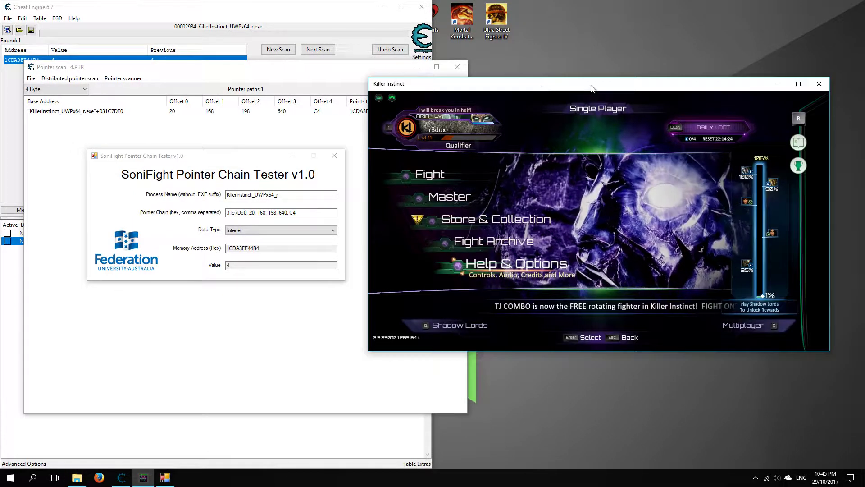
pyautogui.click(819, 86)
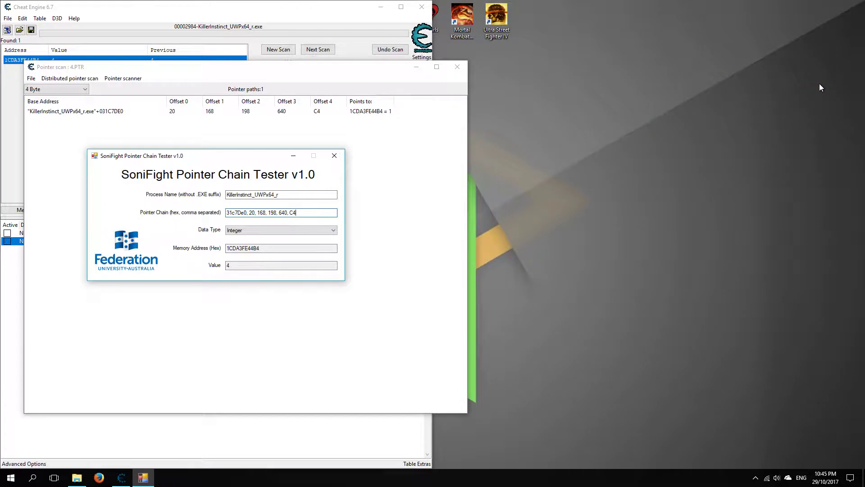
pyautogui.click(11, 478)
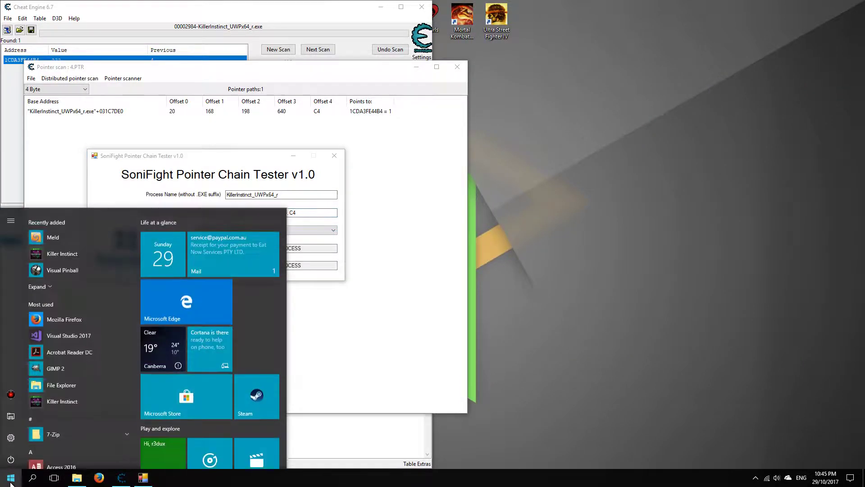
pyautogui.write('kille')
pyautogui.press('Return')
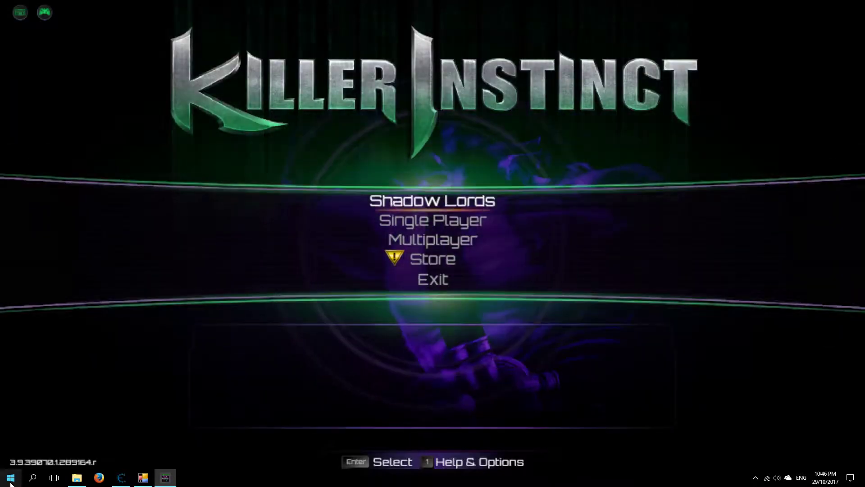
# Turn off Fullscreen in the game's Graphics options and return to its main menu
pyautogui.press('1')
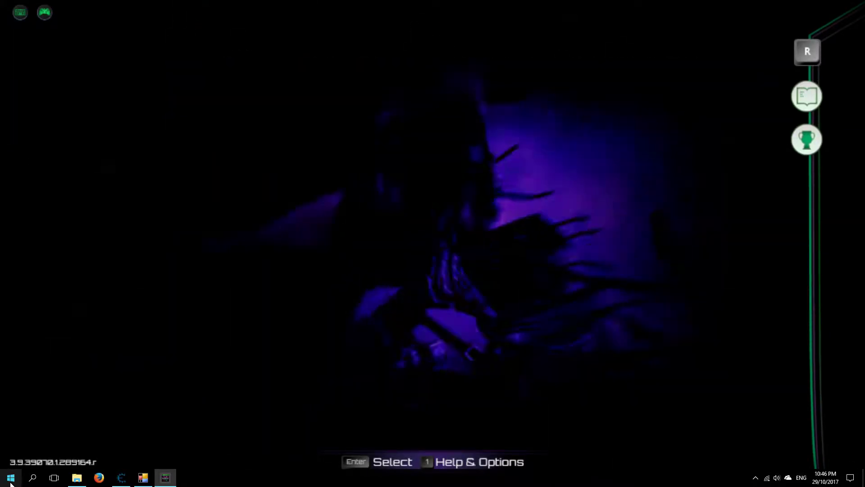
pyautogui.press('Down')
pyautogui.press('Down')
pyautogui.press('Return')
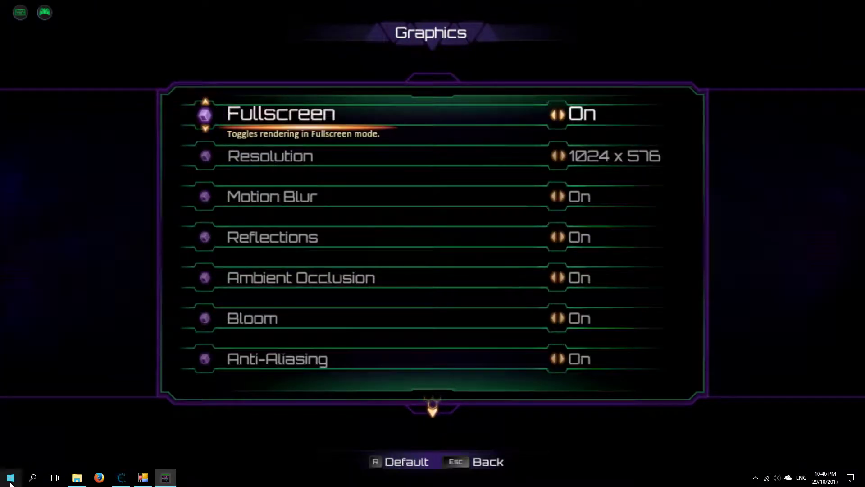
pyautogui.press('Right')
pyautogui.press('Escape')
pyautogui.press('Return')
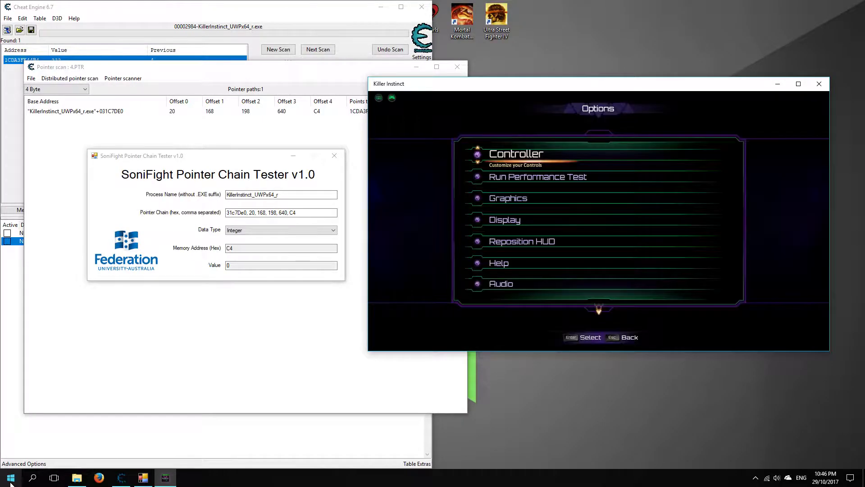
pyautogui.press('Escape')
# Open the game's Single Player menu from the main menu
pyautogui.press('Down')
pyautogui.press('Return')
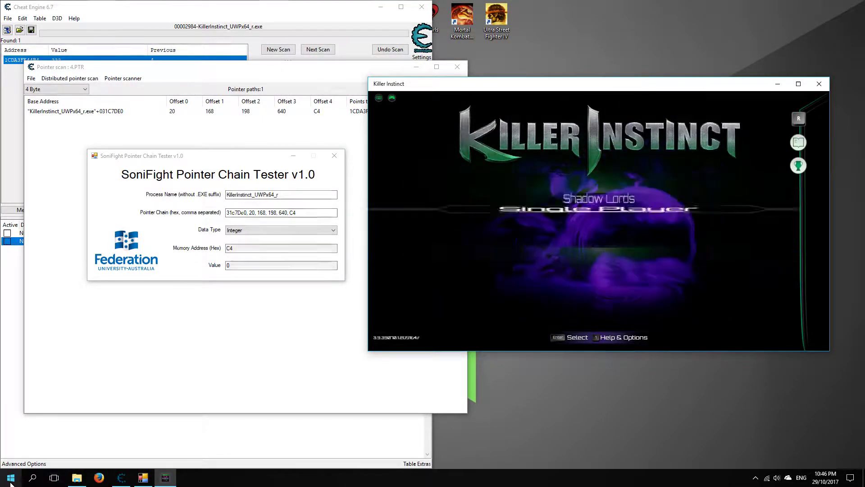
pyautogui.press('Escape')
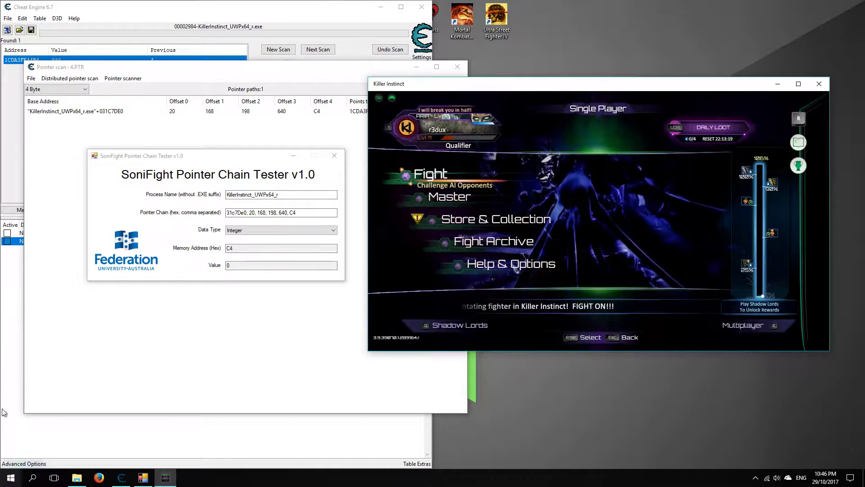
# Check the tester's memory address and value while moving the Single Player highlight from Fight down through the entries and back around to Fight
pyautogui.click(222, 248)
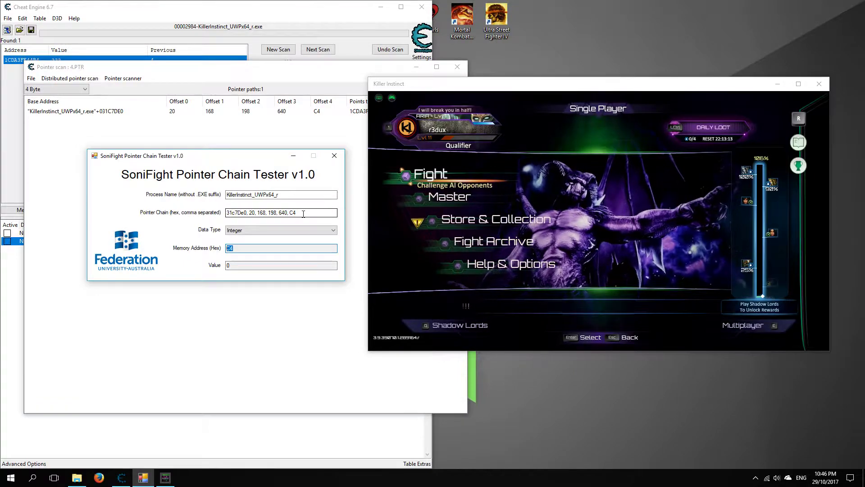
pyautogui.click(460, 205)
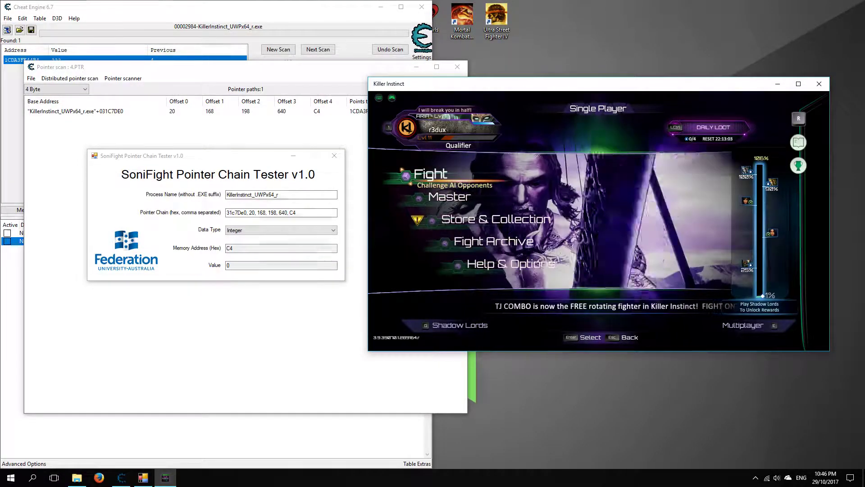
pyautogui.press('Down')
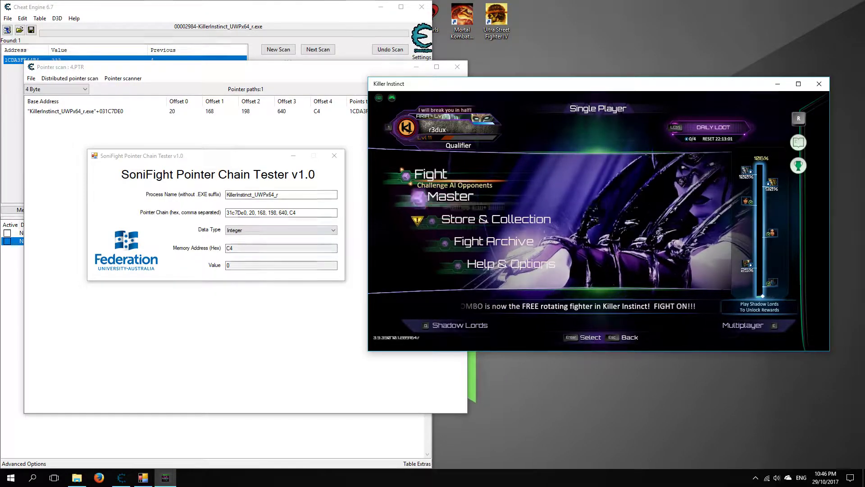
pyautogui.press('Down')
pyautogui.press('Down')
pyautogui.press('Down')
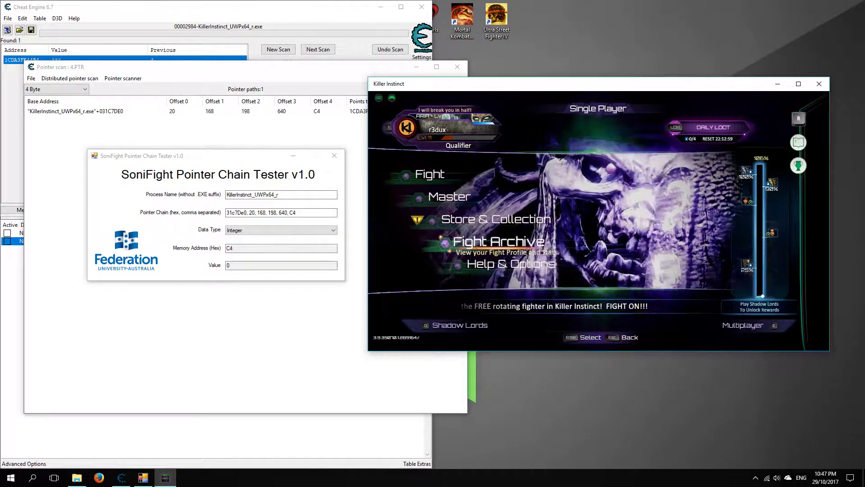
pyautogui.press('Down')
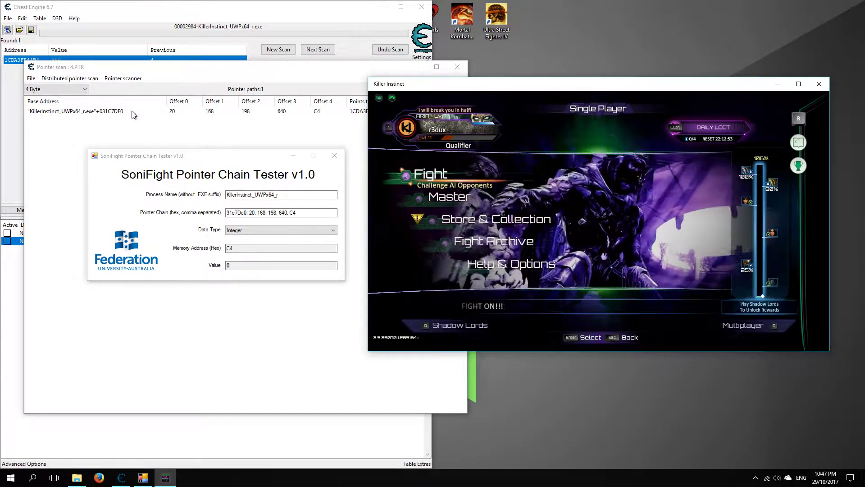
# Attach Cheat Engine to the restarted KillerInstinct_UWPx64_r.exe process and keep the current address list
pyautogui.click(7, 30)
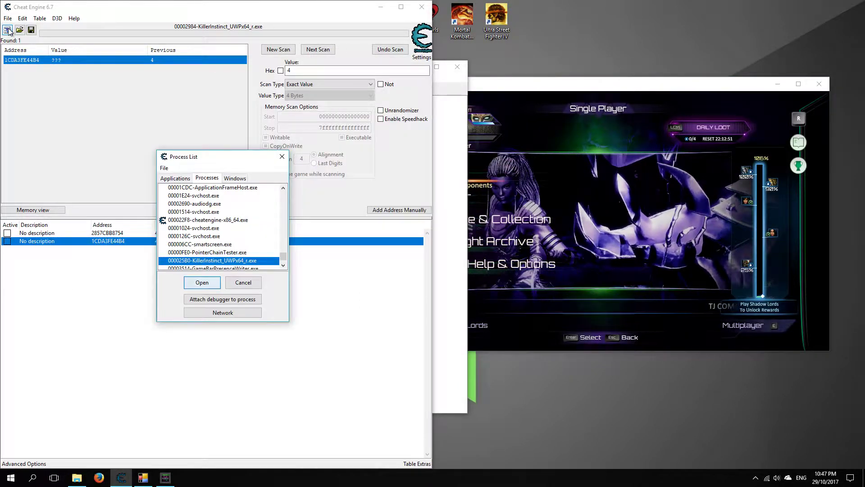
pyautogui.click(201, 282)
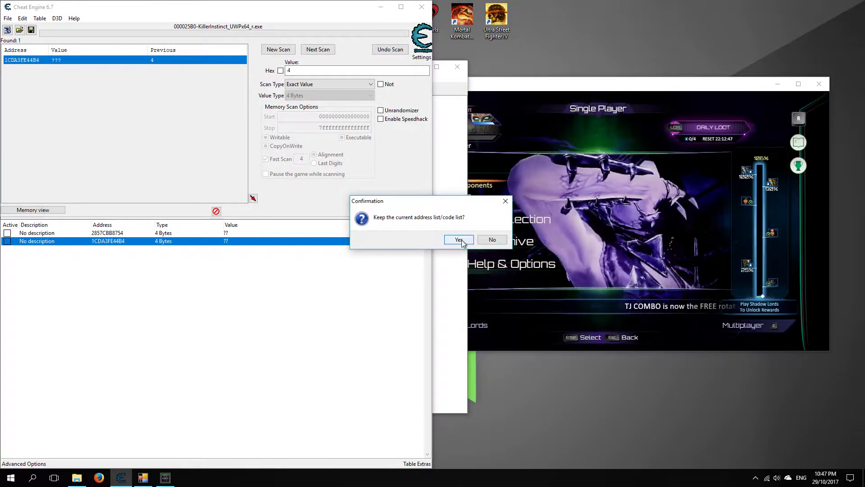
pyautogui.click(461, 242)
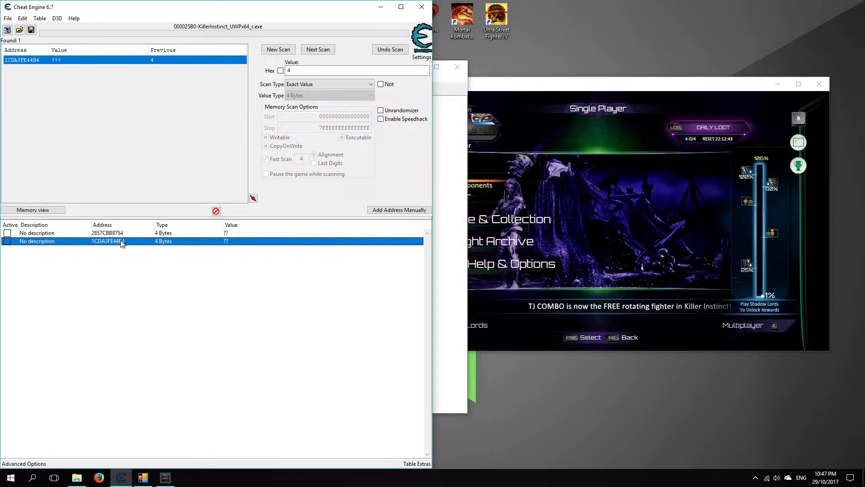
# Add the remaining pointer path to the address list and open its address details beside the game to inspect how each offset resolves
pyautogui.click(449, 164)
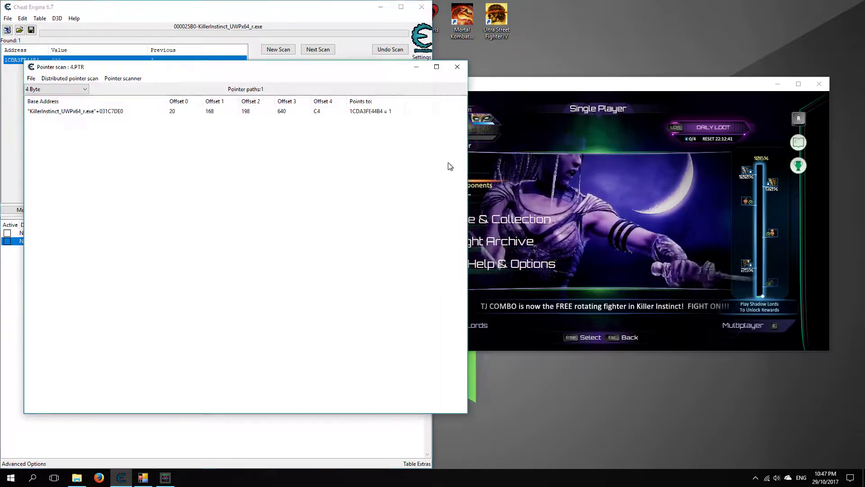
pyautogui.doubleClick(113, 111)
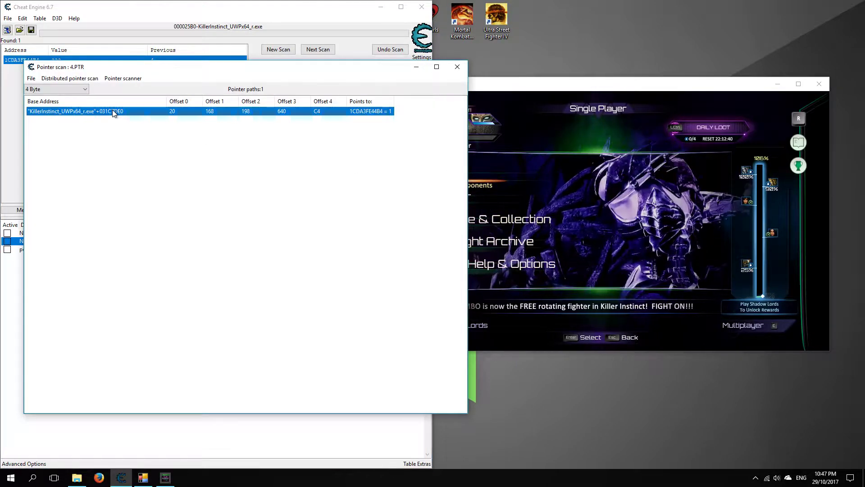
pyautogui.click(12, 311)
pyautogui.doubleClick(117, 249)
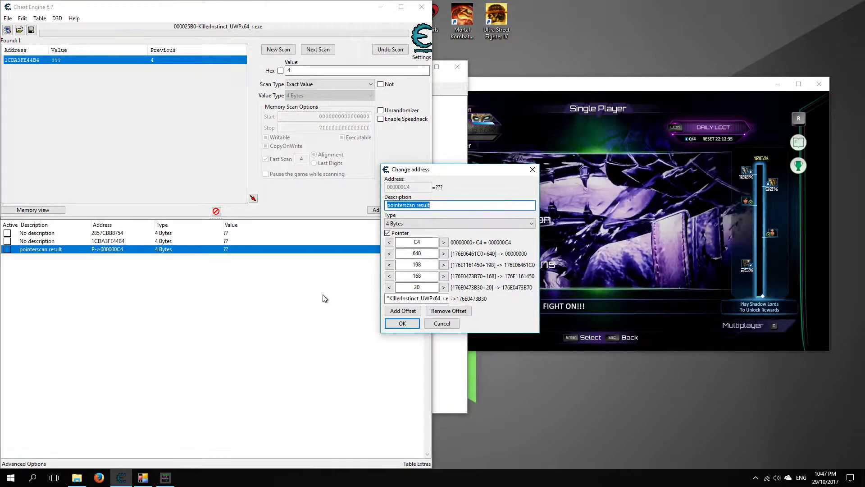
pyautogui.moveTo(462, 172); pyautogui.dragTo(314, 269)
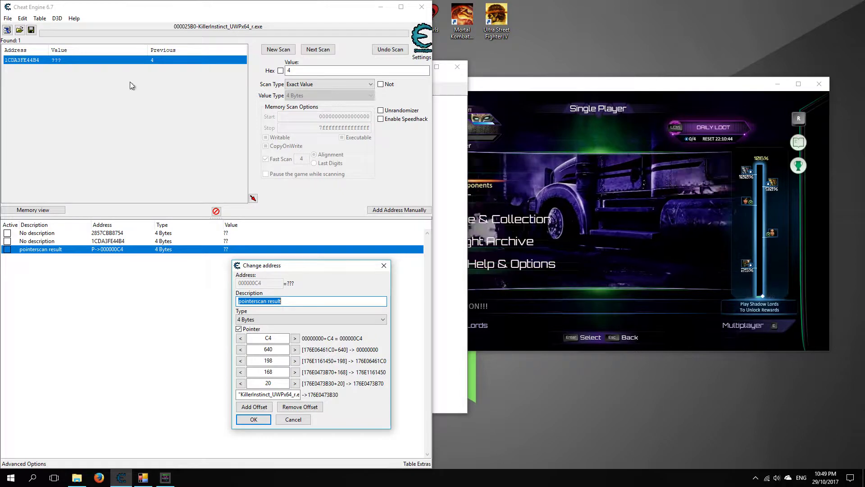
# Close the pointer's address details without changes and view the tutorial entries offered in Cheat Engine's help
pyautogui.click(75, 19)
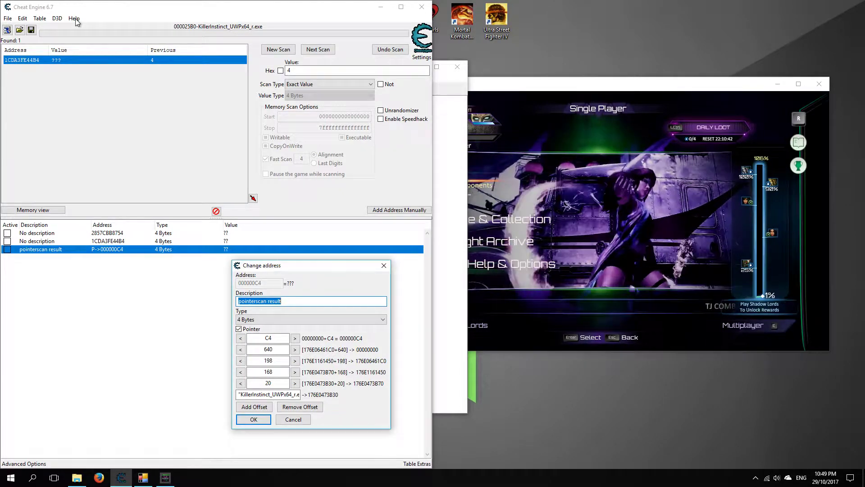
pyautogui.click(293, 419)
pyautogui.click(75, 18)
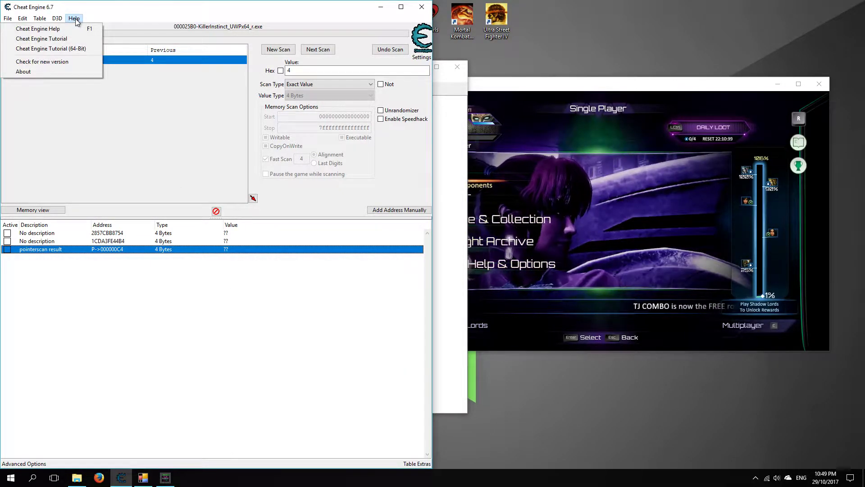
pyautogui.click(107, 8)
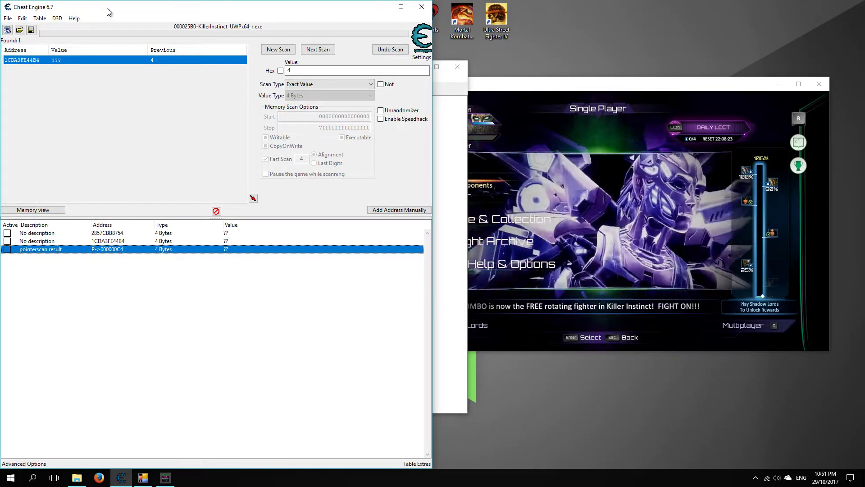
pyautogui.hotkey('alt', 'z')
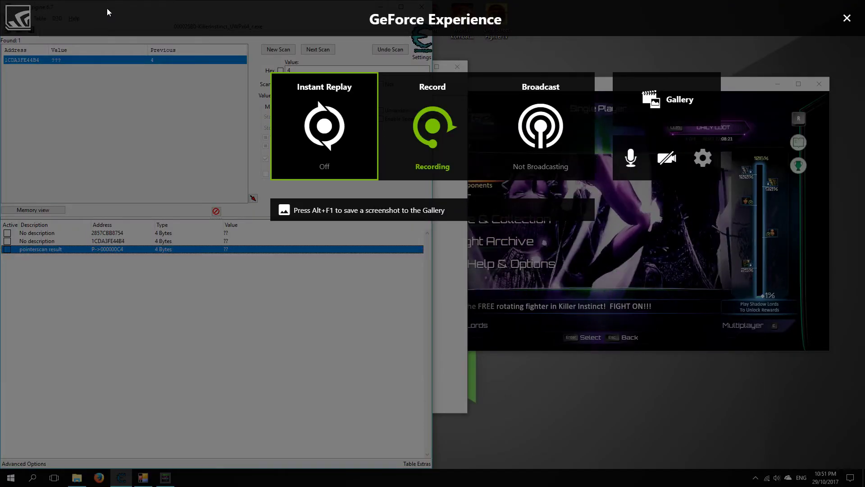
pyautogui.click(432, 131)
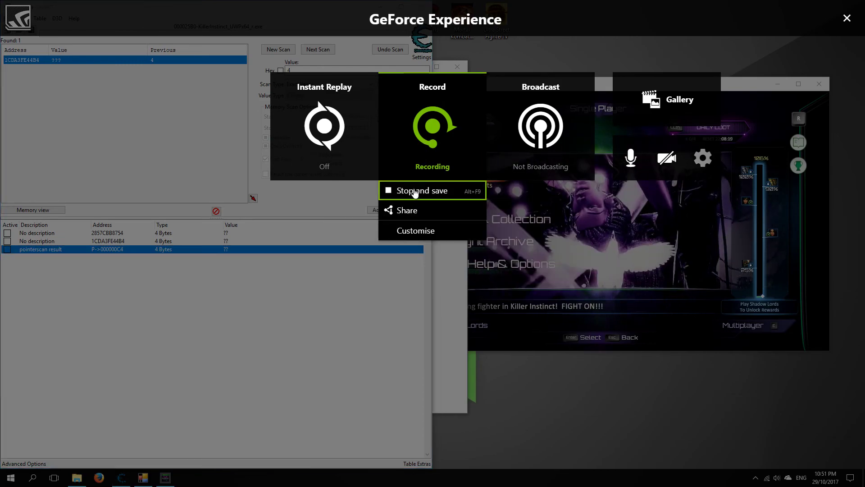